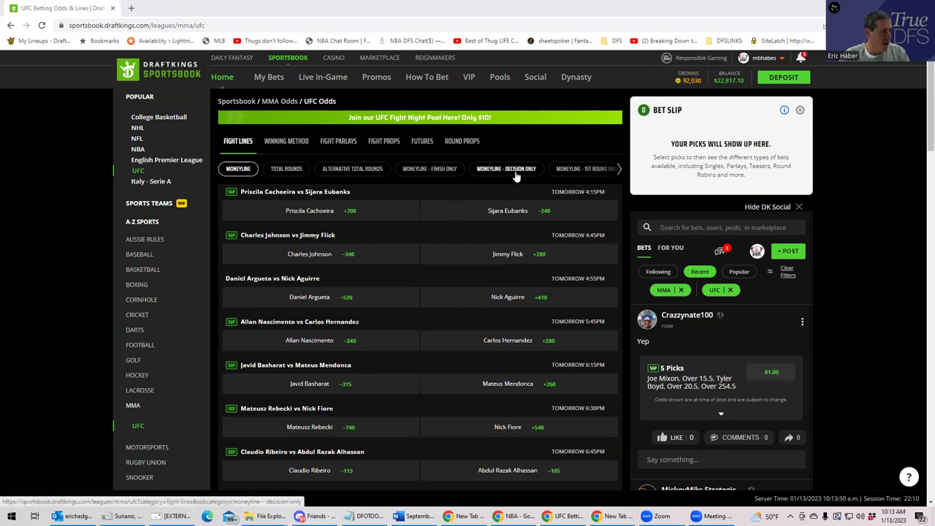
Step: Look through the UFC winning method, fight parlay and fight prop markets
click(287, 145)
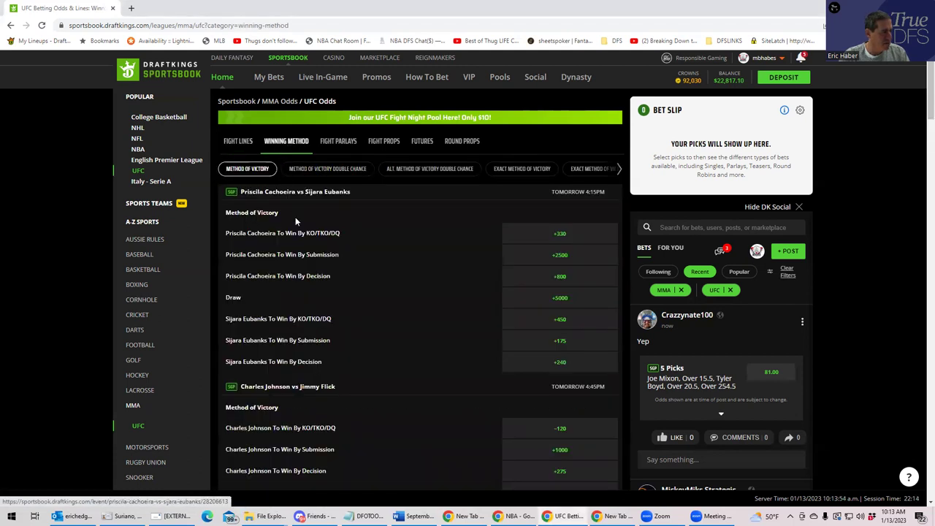
click(329, 144)
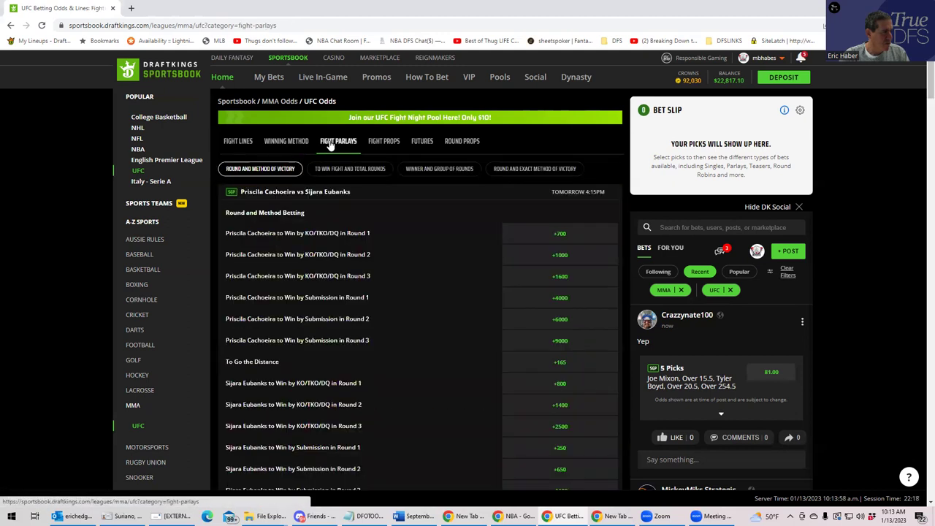
click(381, 143)
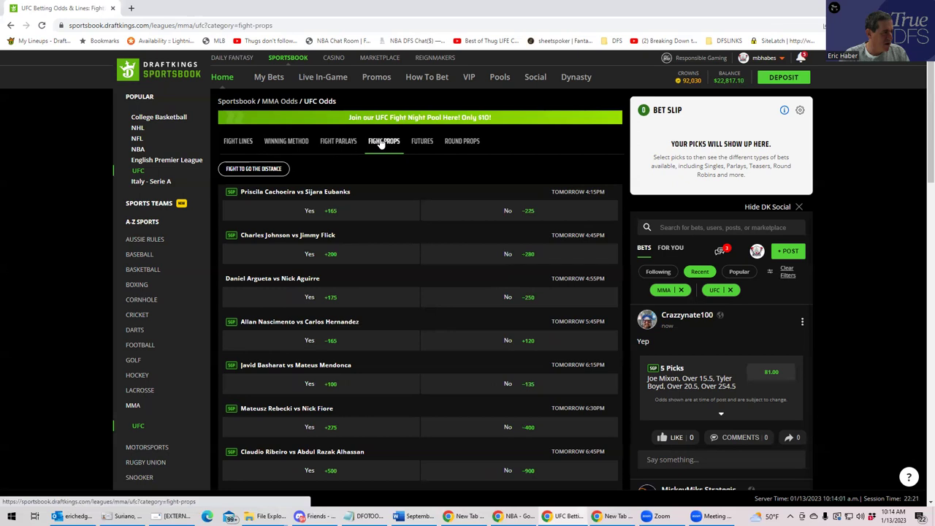
Step: Open the Priscila Cachoeira vs Sijara Eubanks fight and examine its moneyline, total rounds, method of victory and round-and-method odds
click(310, 193)
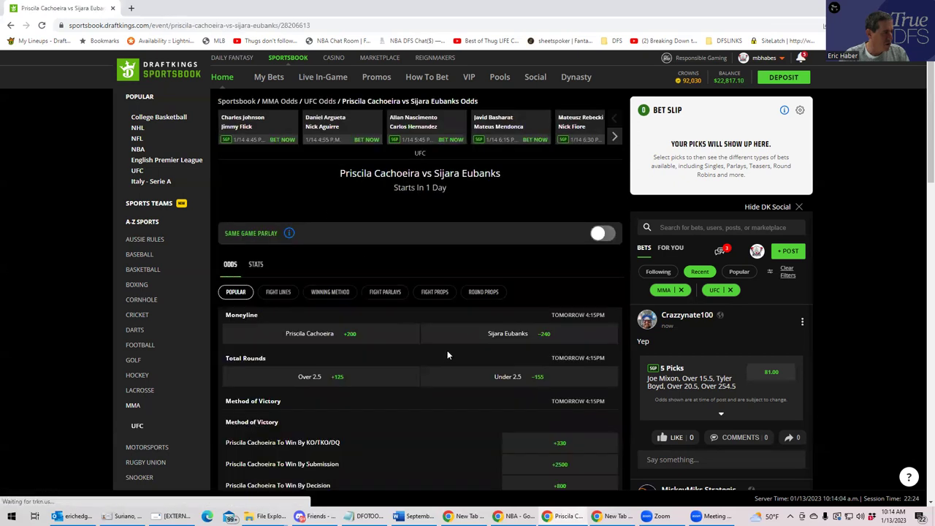
scroll(436, 362, down, 1)
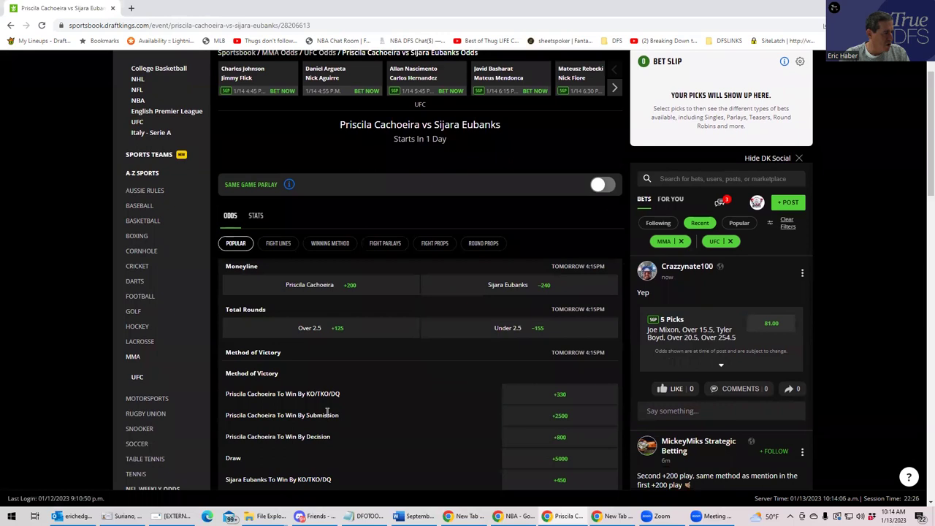
scroll(308, 408, down, 2)
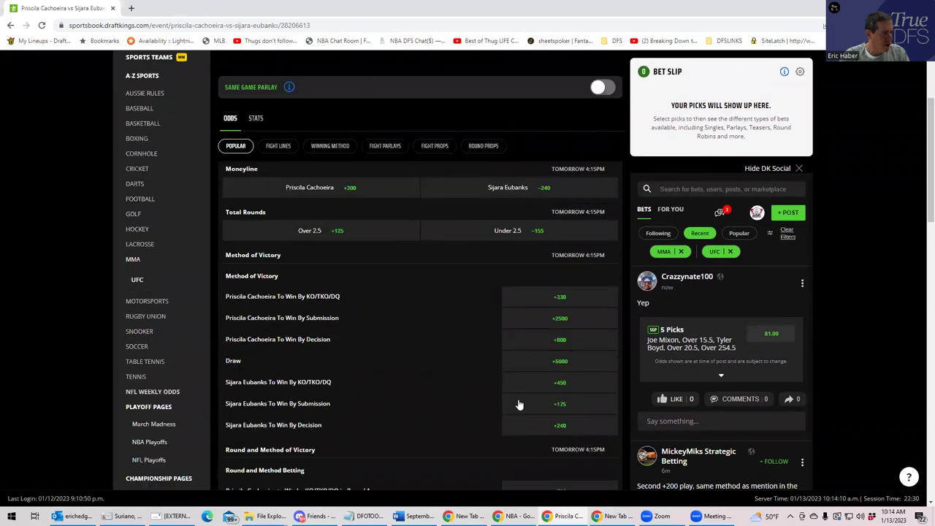
scroll(572, 401, down, 3)
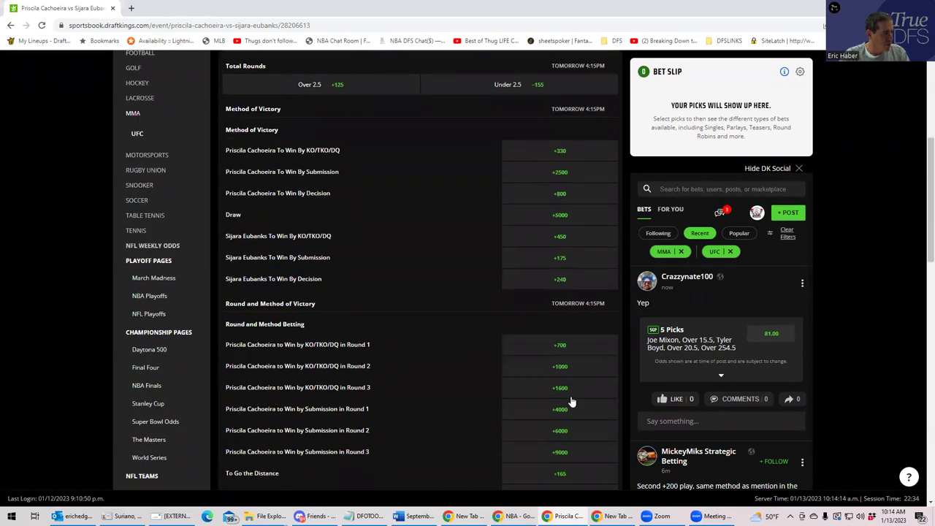
scroll(573, 401, down, 3)
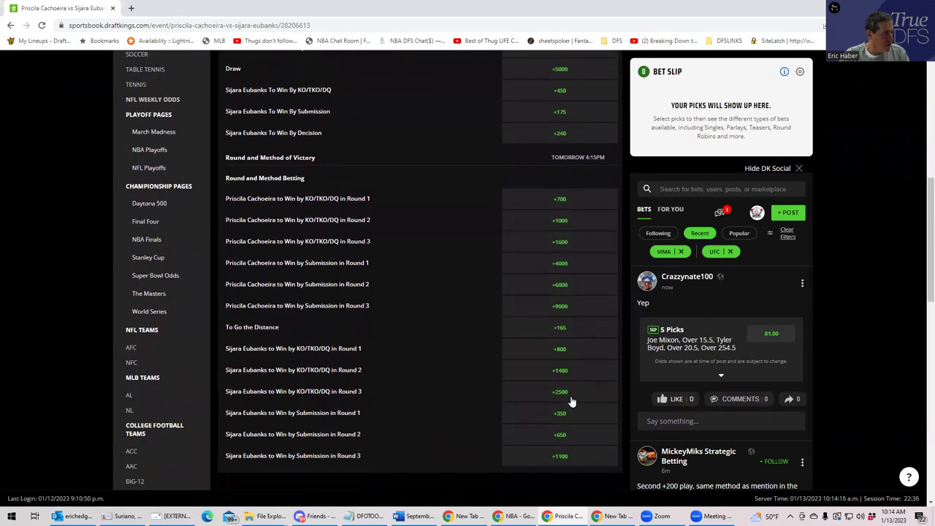
scroll(572, 401, down, 1)
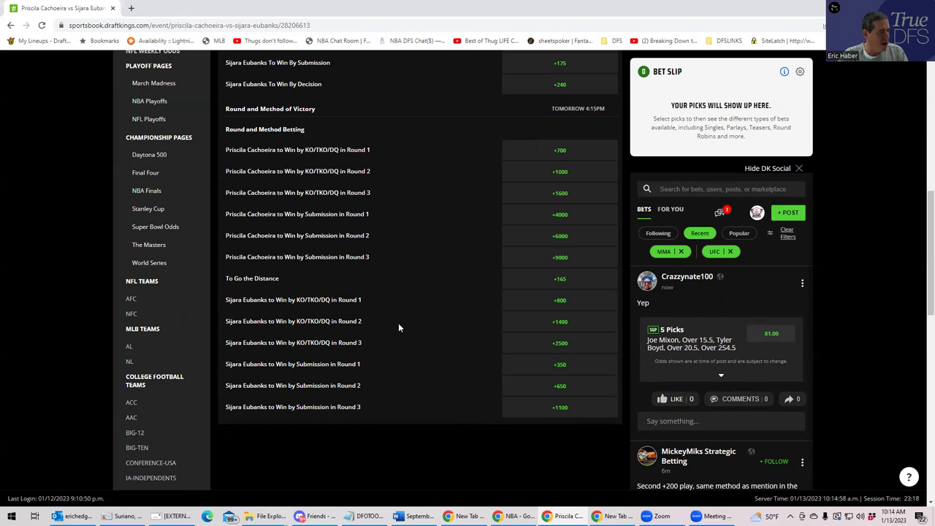
scroll(874, 262, up, 3)
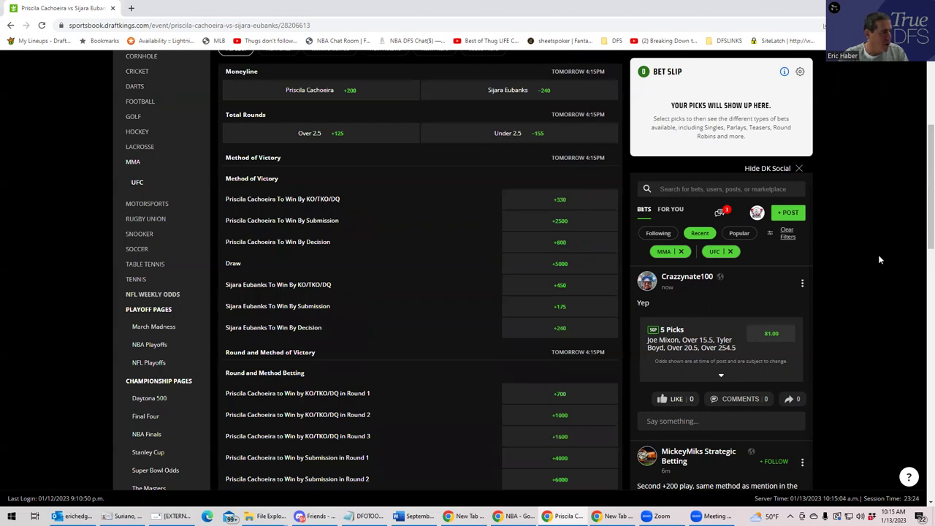
scroll(879, 257, up, 1)
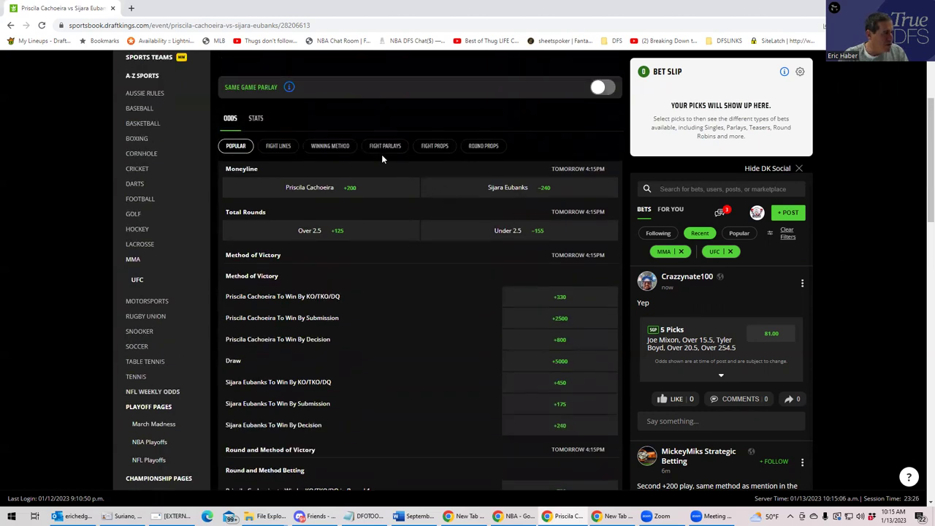
Step: Add Sijara Eubanks Round 3 from the fight's round props to the bet slip with a $180 wager and show the available bonuses
click(475, 147)
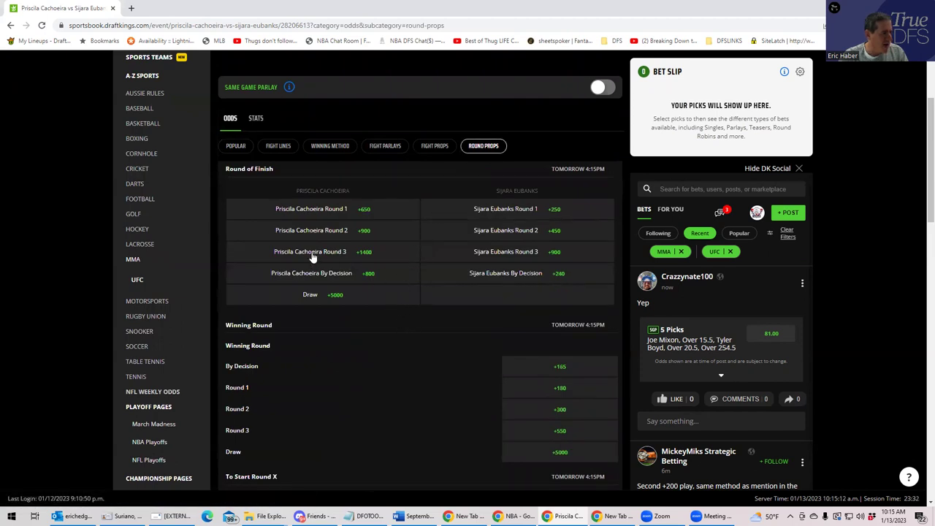
click(502, 254)
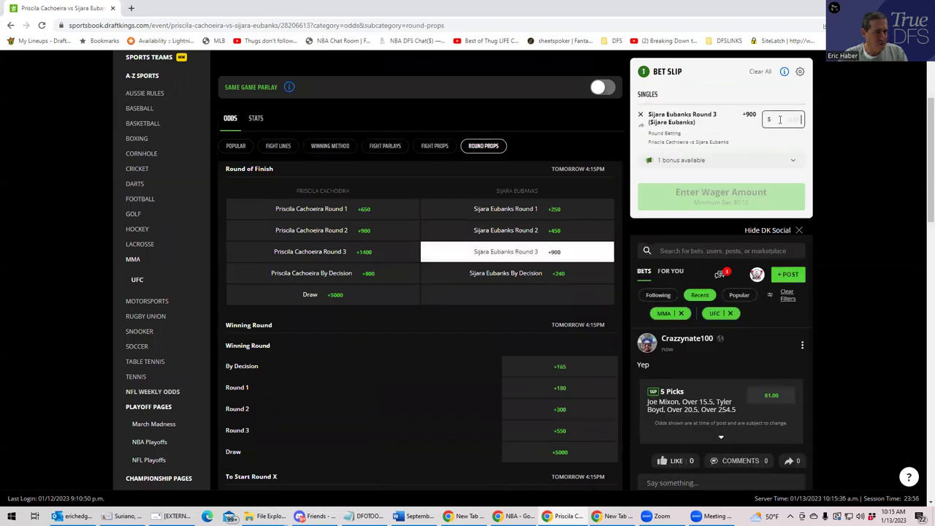
text(1800)
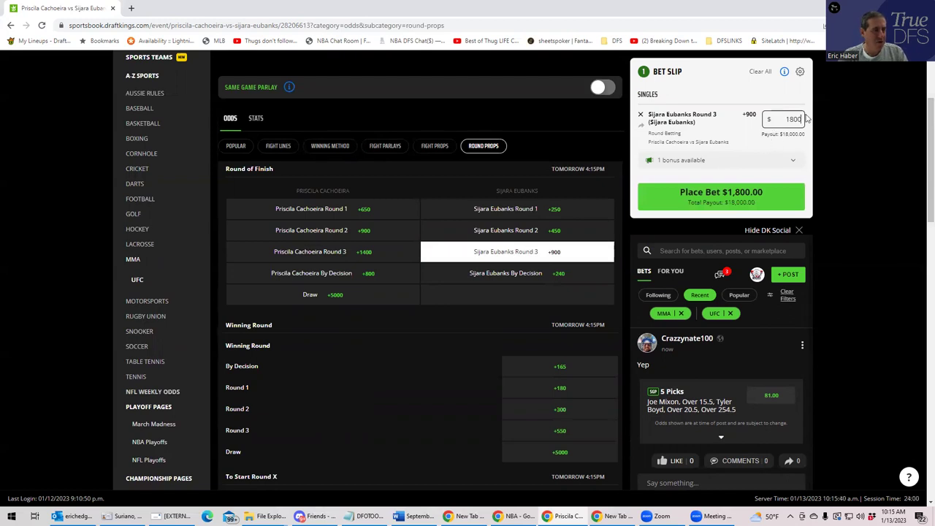
drag(785, 119, 814, 119)
text(180)
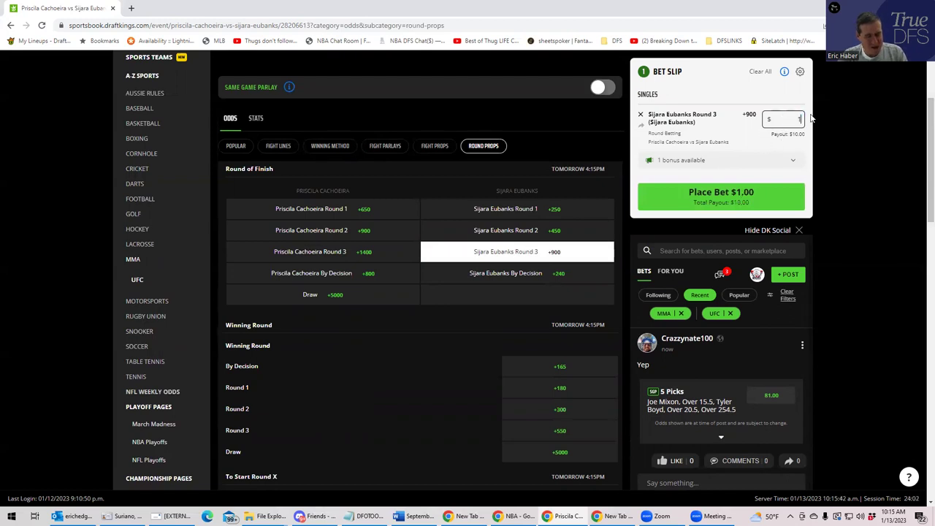
click(764, 162)
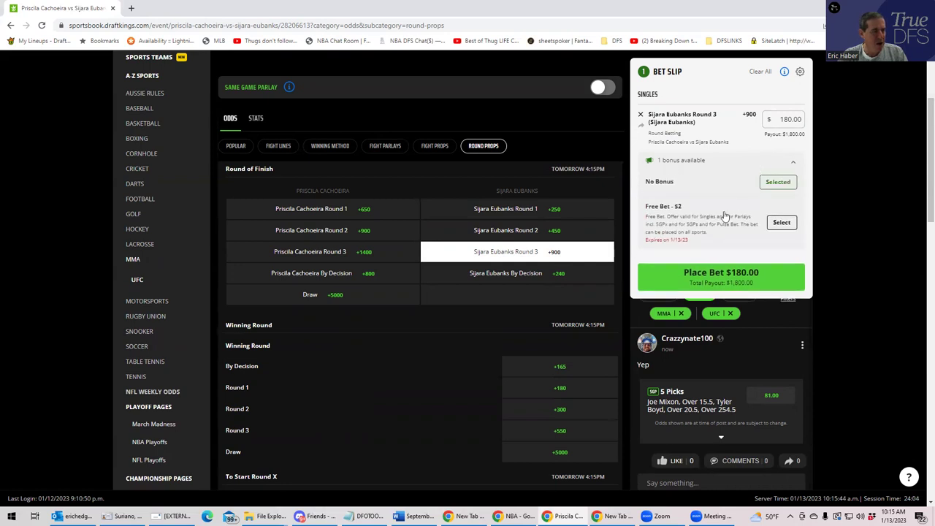
Step: Try to place the $180 bet on Sijara Eubanks Round 3 and dismiss the location dialog
click(713, 272)
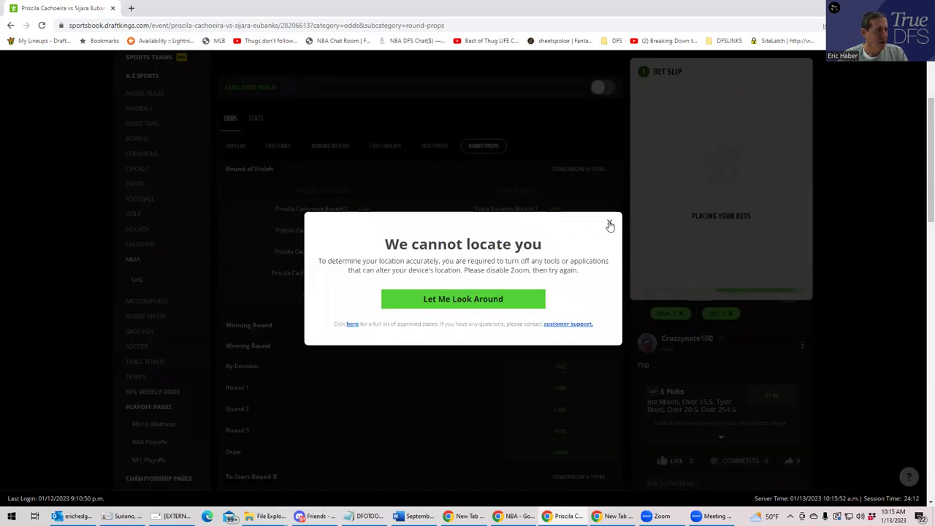
click(495, 299)
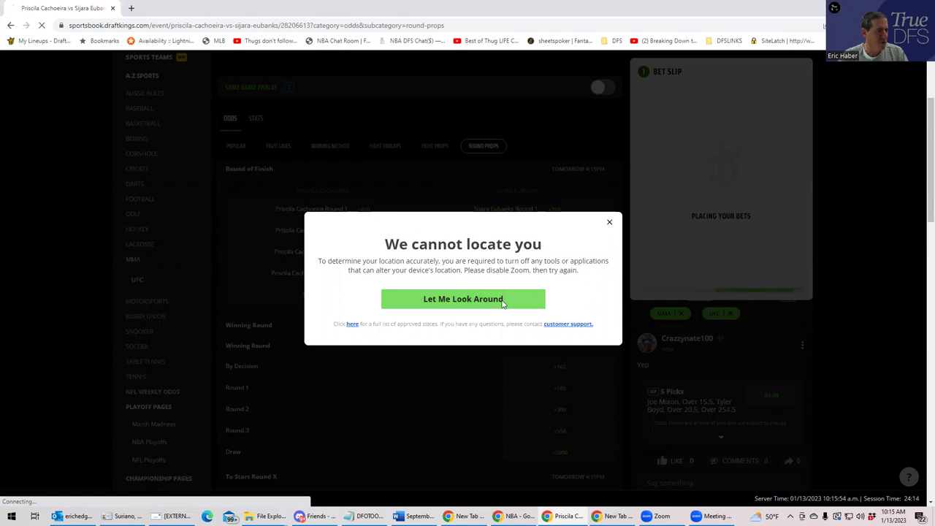
click(610, 225)
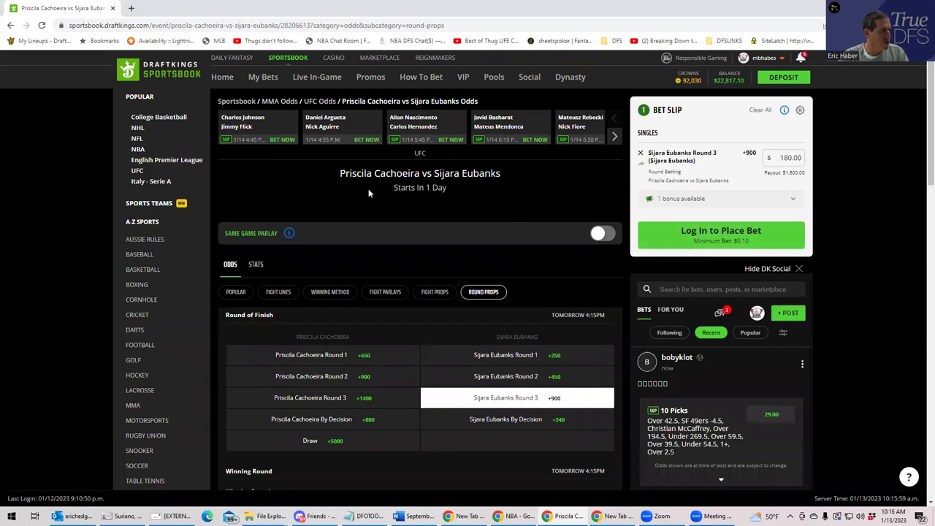
Step: Add Charles Johnson To Win By Decision from the Johnson vs Flick winning methods to the bet slip with a $180 wager
click(239, 121)
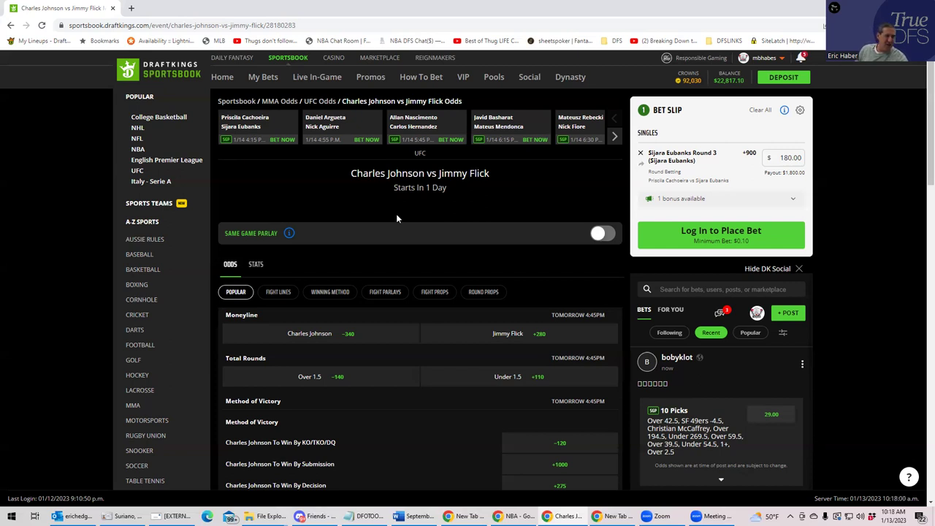
click(329, 294)
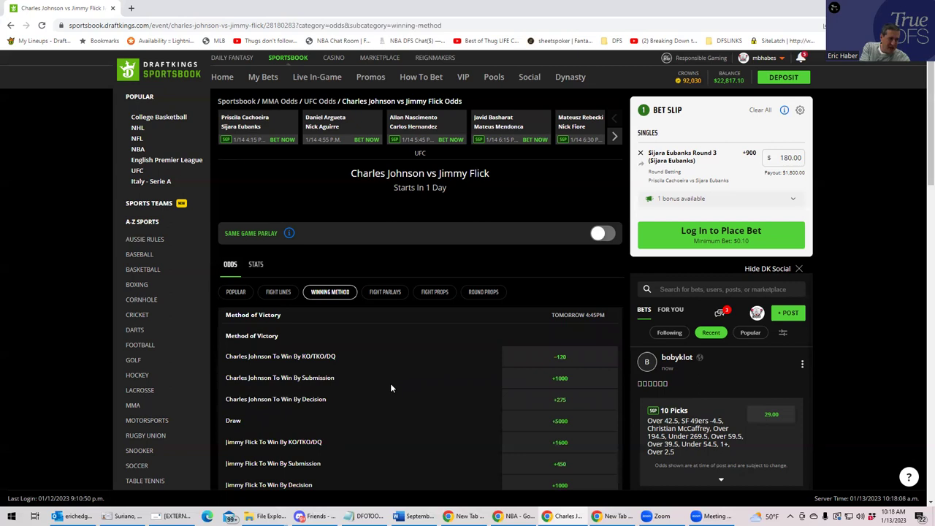
scroll(390, 384, down, 1)
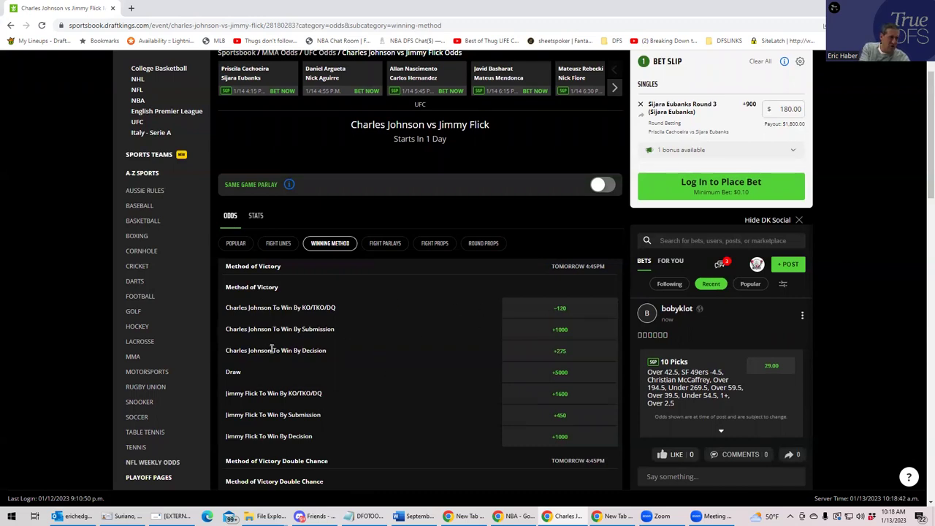
click(560, 353)
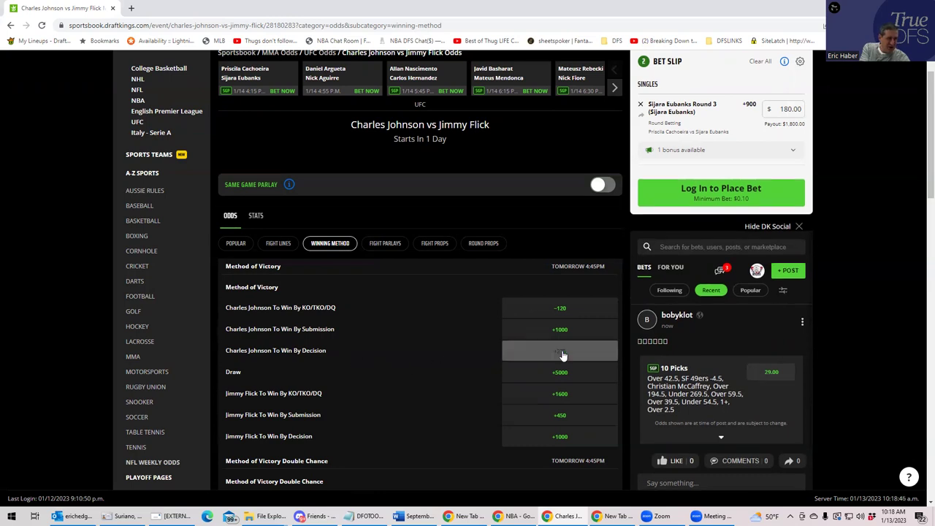
click(799, 176)
text(180)
click(752, 212)
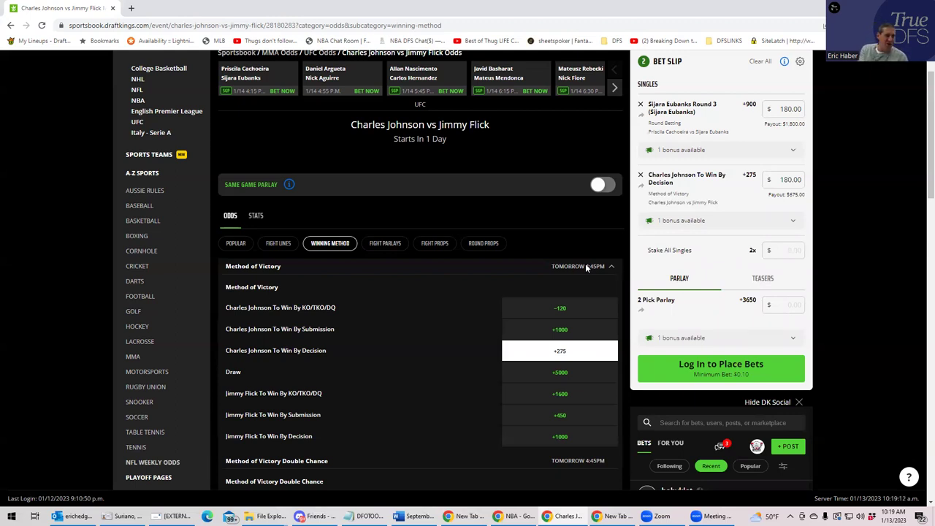
Step: Add Daniel Argueta Round 2 from the Argueta vs Aguirre round props to the bet slip with a $180 wager
scroll(459, 156, up, 1)
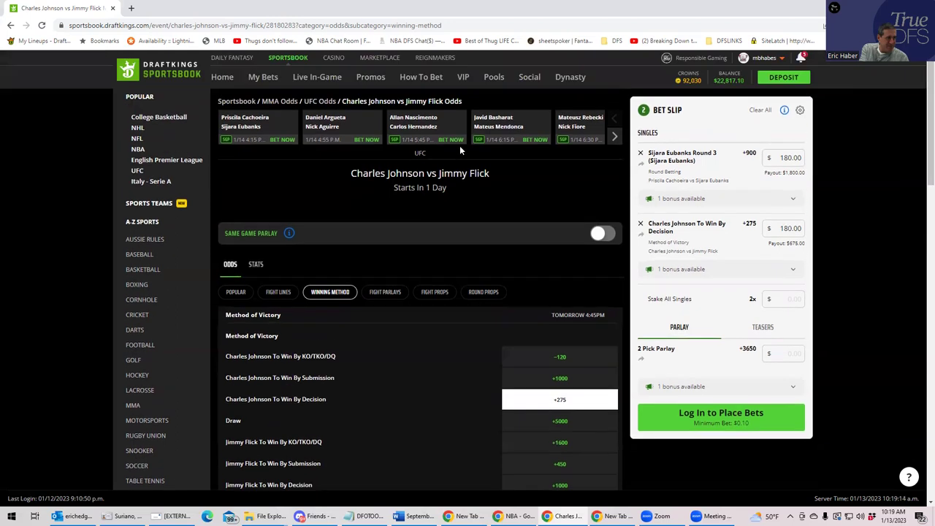
click(324, 127)
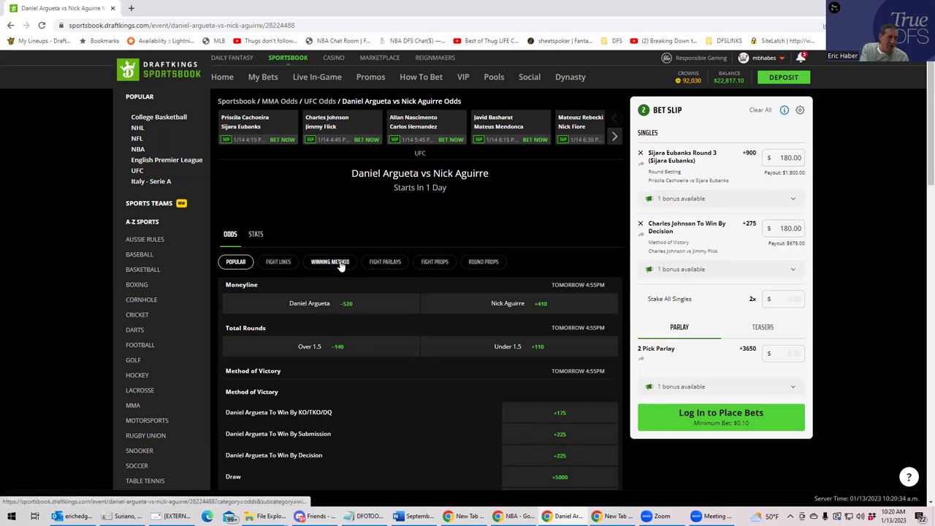
click(482, 265)
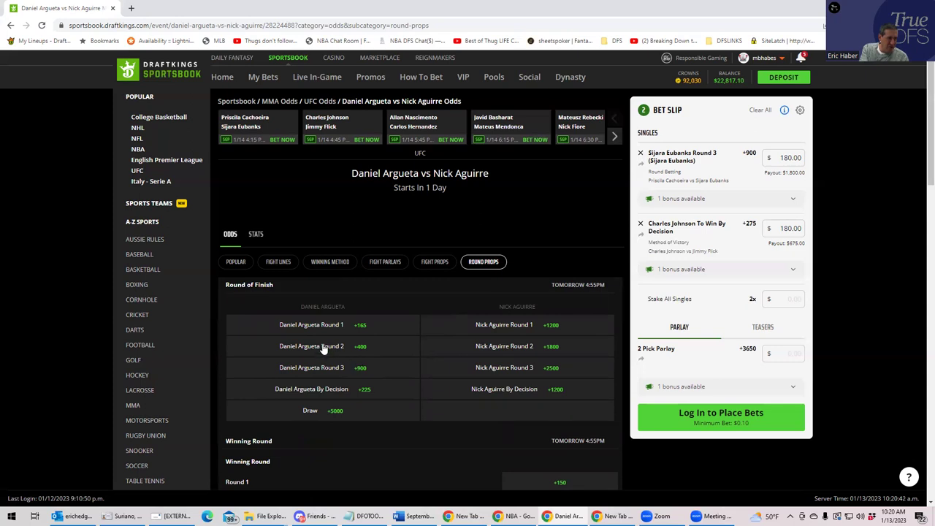
click(325, 349)
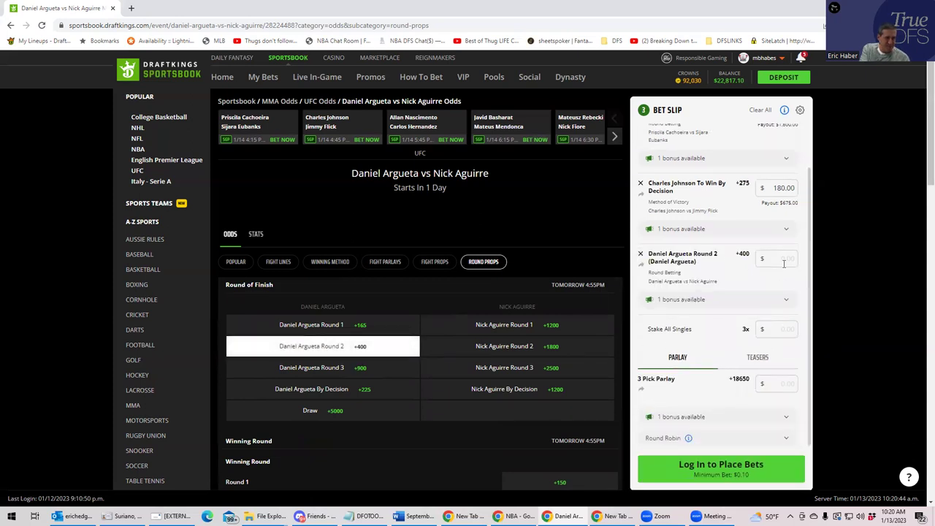
click(782, 258)
text(180)
click(778, 292)
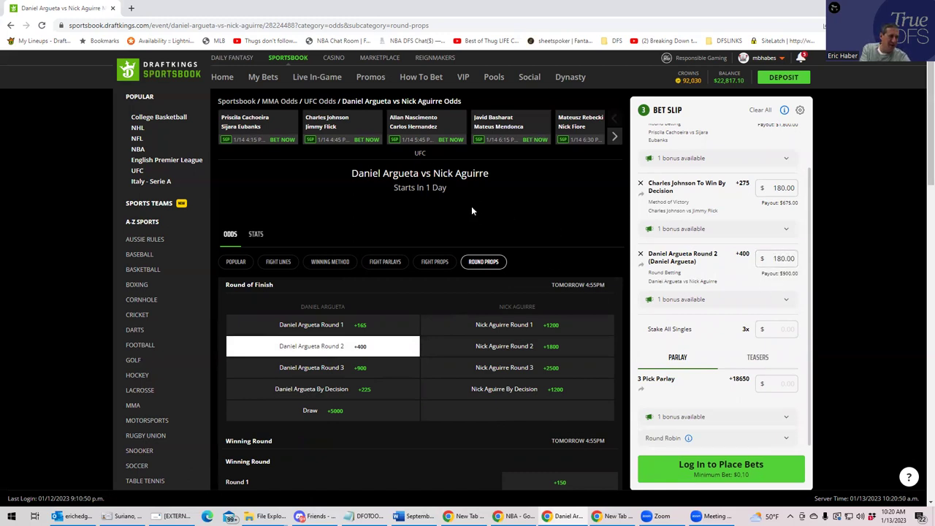
Step: Add the Carlos Hernandez moneyline from the Nascimento vs Hernandez fight to the bet slip with a $180 wager
click(420, 122)
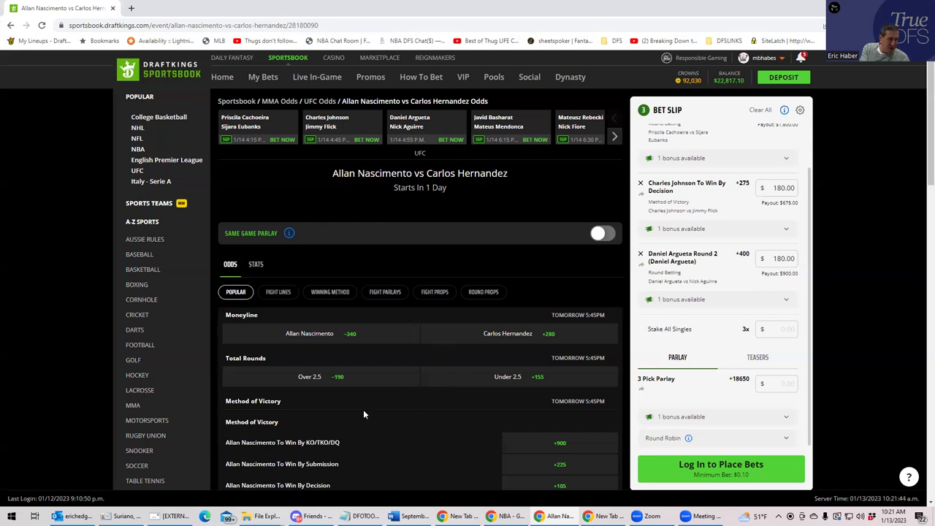
scroll(363, 414, down, 2)
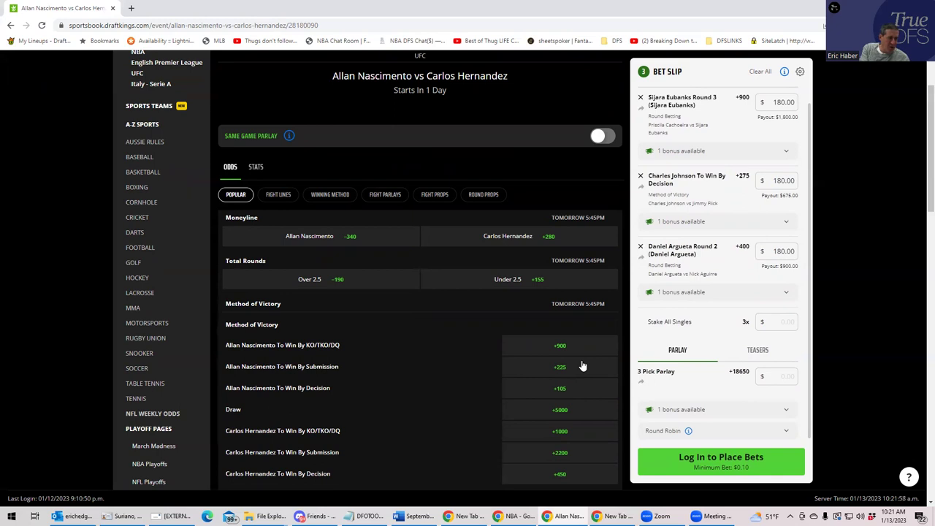
click(538, 236)
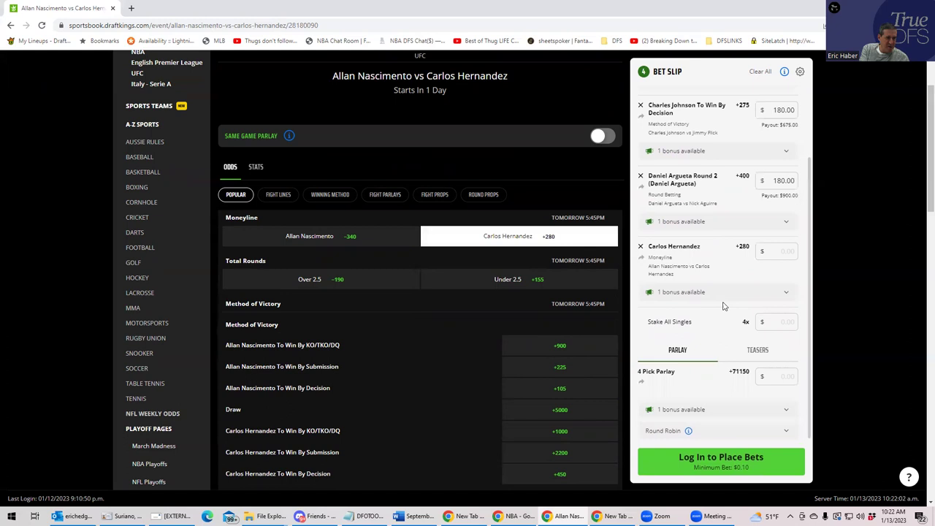
click(774, 251)
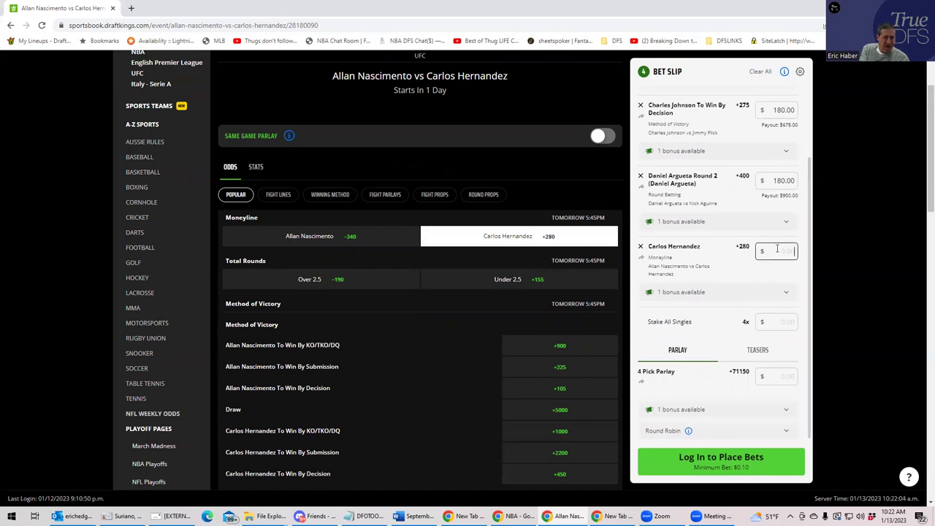
text(180)
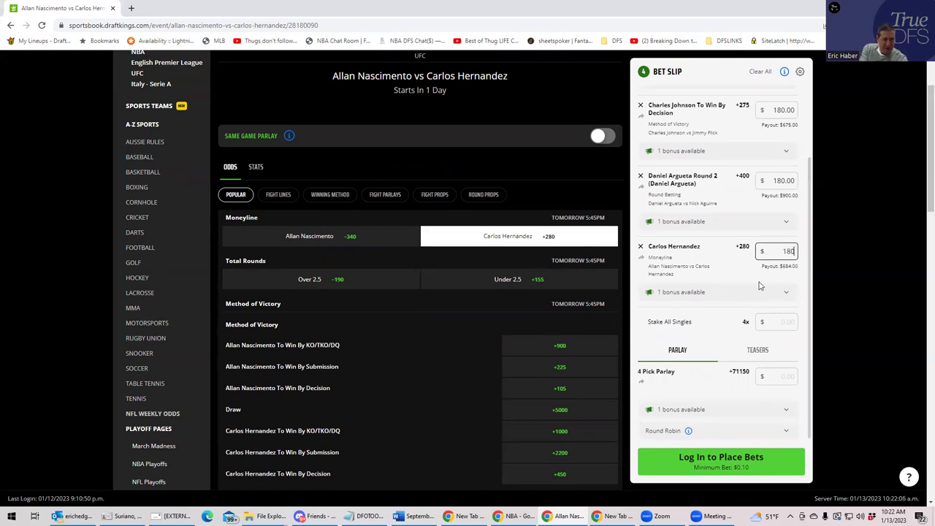
click(738, 286)
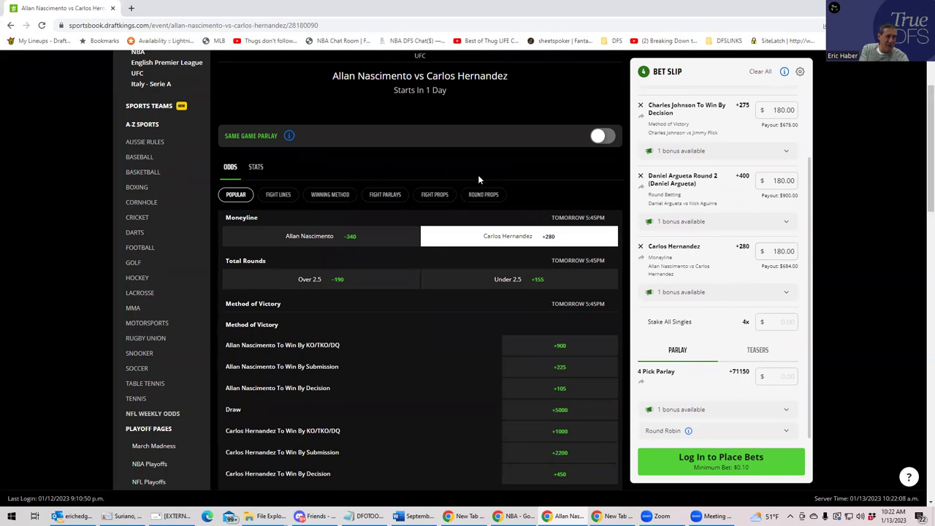
Step: Open the Javid Basharat vs Mateus Mendonca fight, review its method of victory odds and show its round props
scroll(873, 135, up, 2)
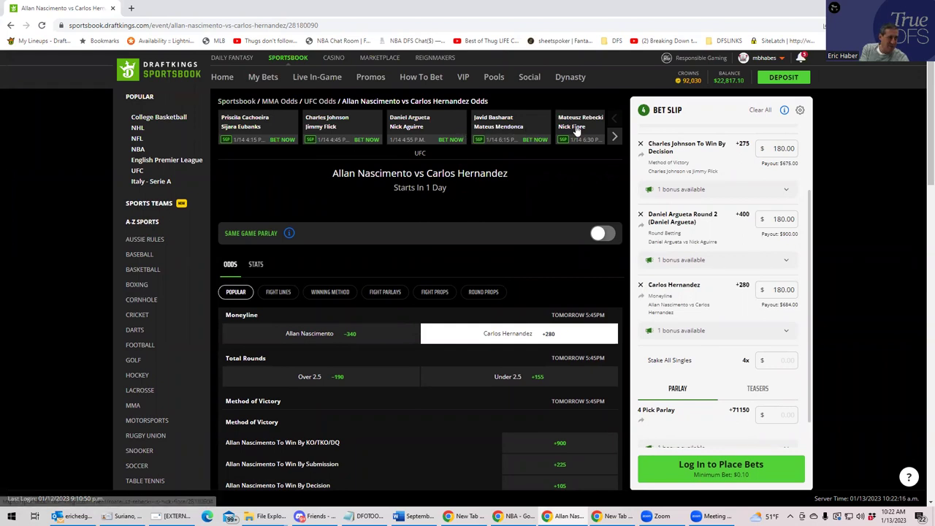
click(501, 130)
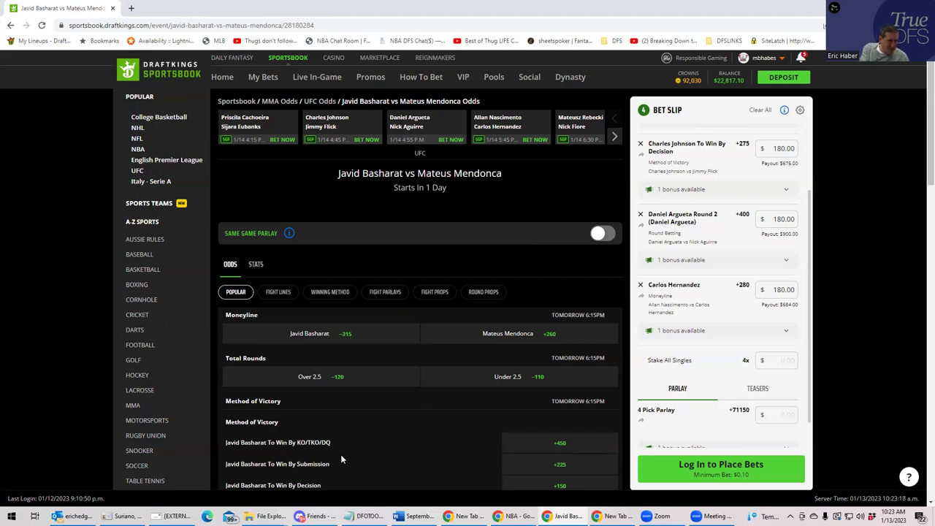
scroll(340, 454, down, 1)
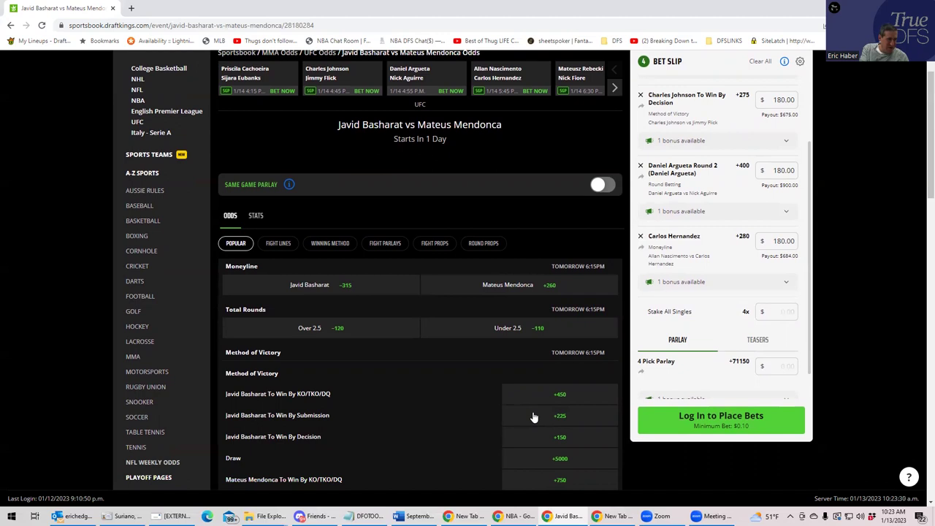
scroll(534, 417, down, 1)
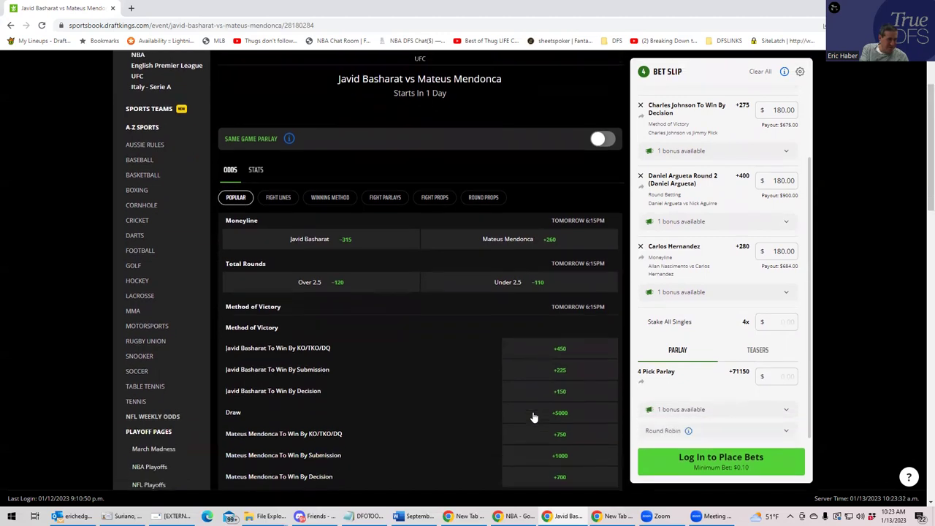
scroll(533, 417, up, 1)
click(486, 245)
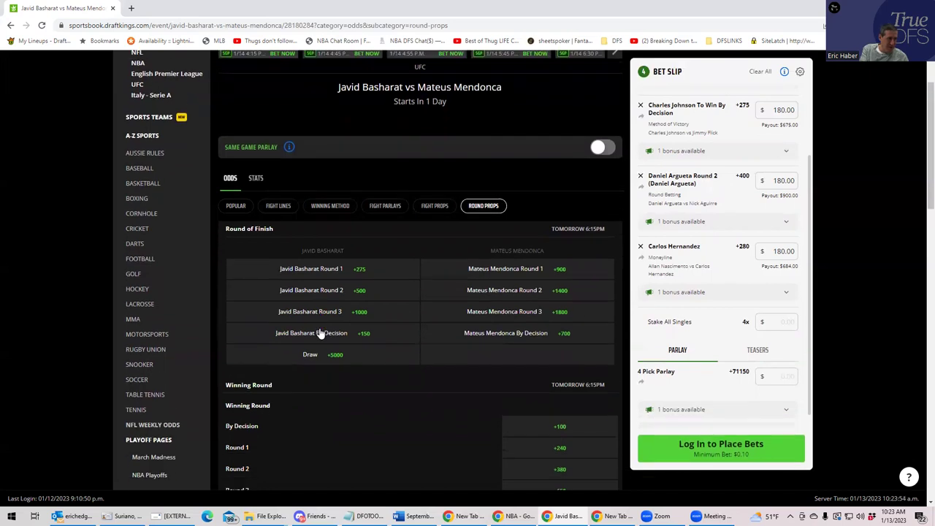
Step: Review the Basharat vs Mendonca round props and add Javid Basharat Round 2 to the bet slip with a $180 wager
scroll(319, 333, down, 3)
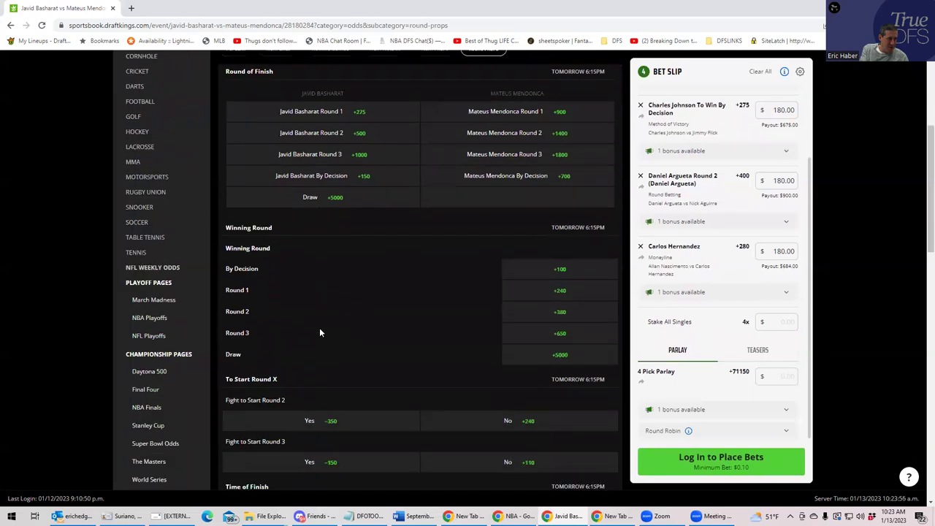
scroll(319, 332, down, 2)
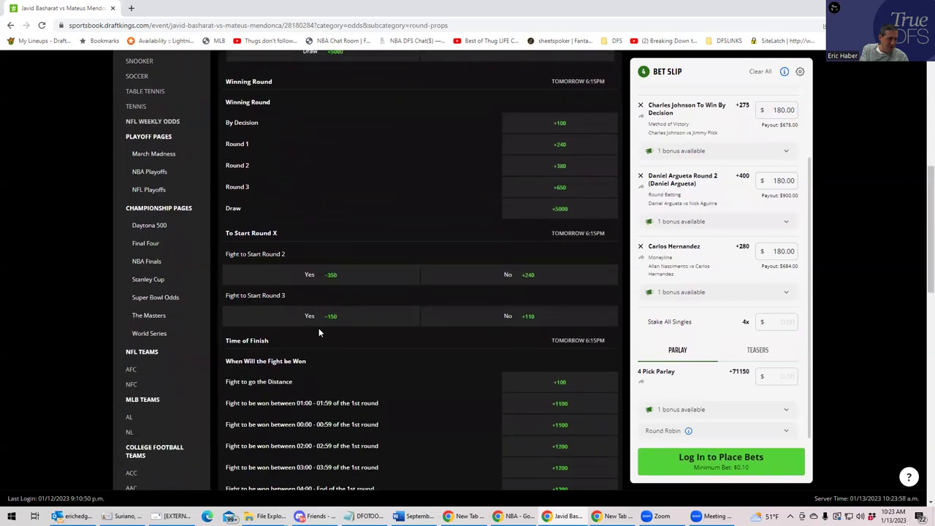
scroll(319, 333, down, 1)
scroll(319, 333, down, 1)
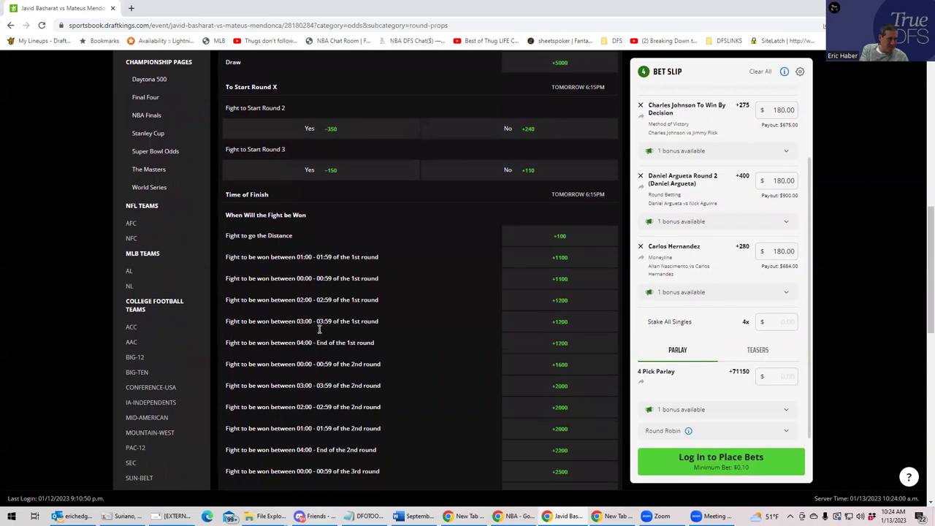
scroll(319, 332, up, 3)
scroll(319, 332, up, 2)
scroll(320, 329, up, 1)
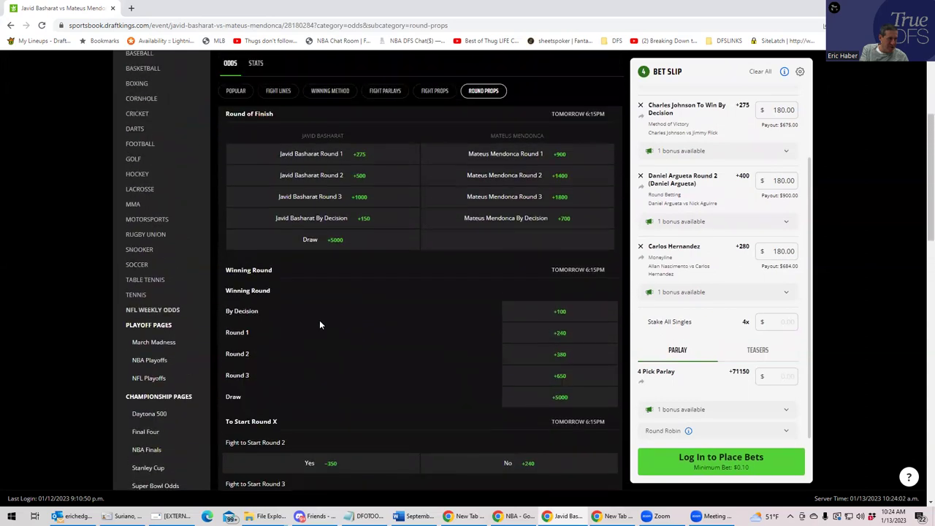
click(348, 188)
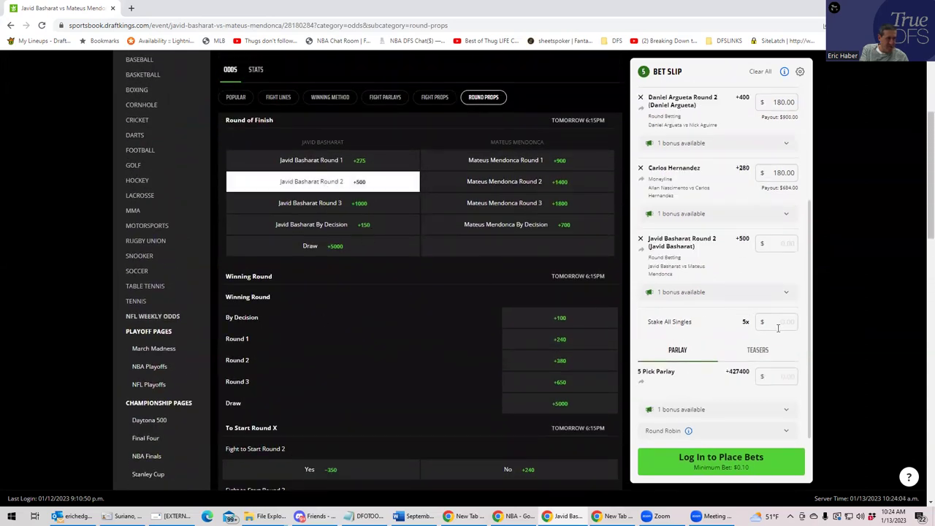
click(789, 242)
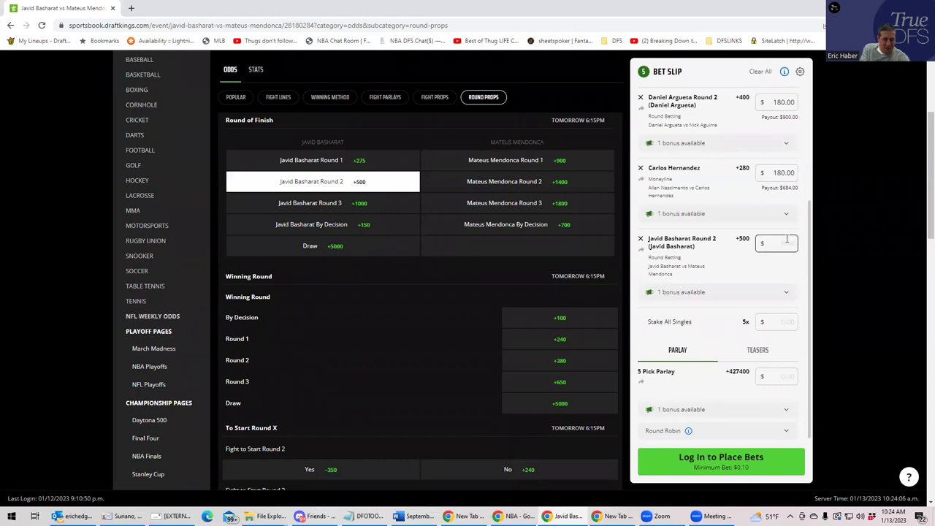
text(180)
click(779, 271)
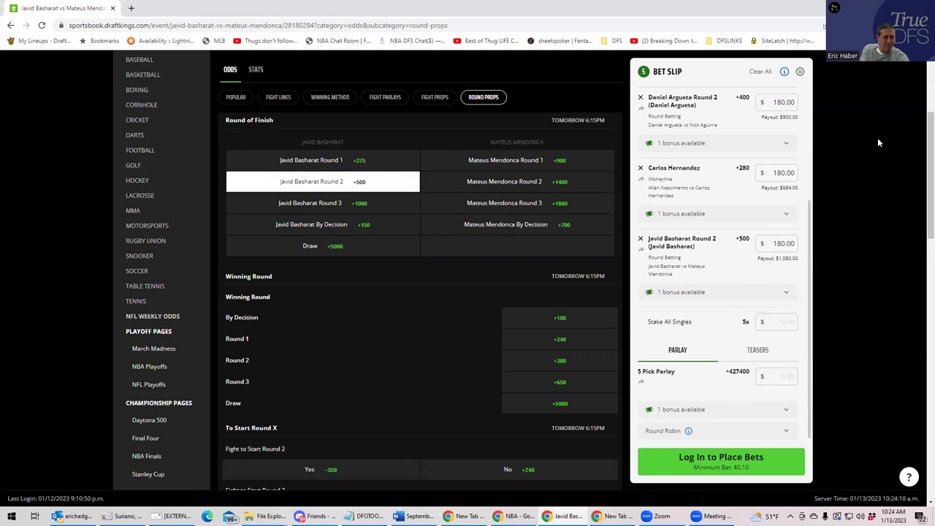
Step: Add Mateusz Rebecki Round 2 from the Rebecki vs Fiore round props to the bet slip with a $180 wager
scroll(878, 140, up, 3)
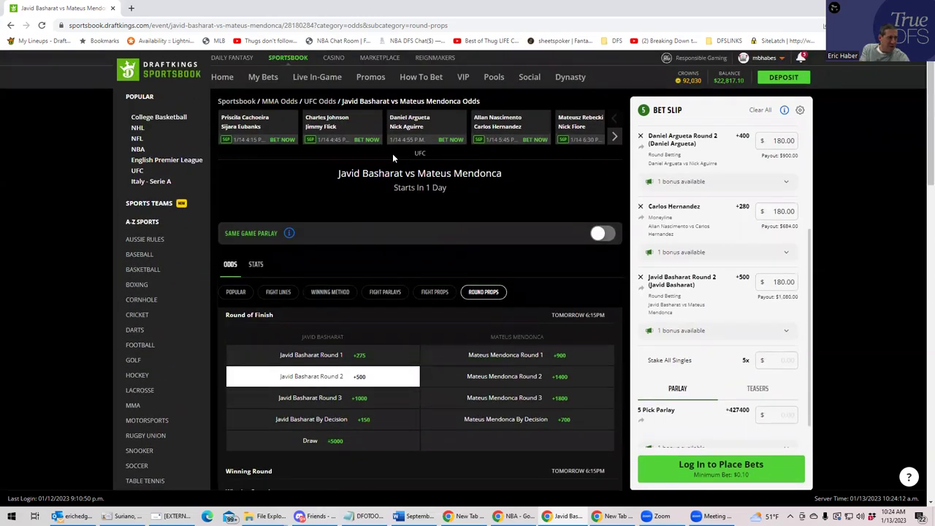
click(575, 126)
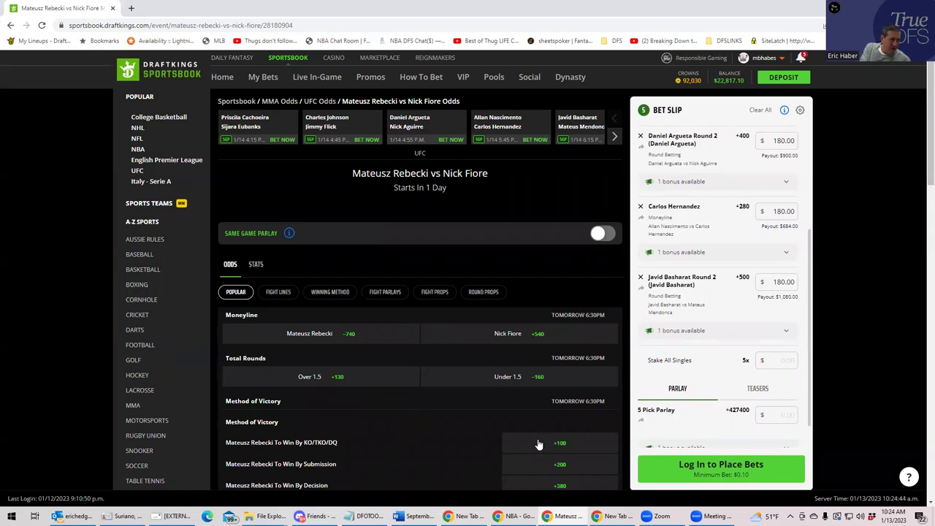
scroll(538, 444, down, 1)
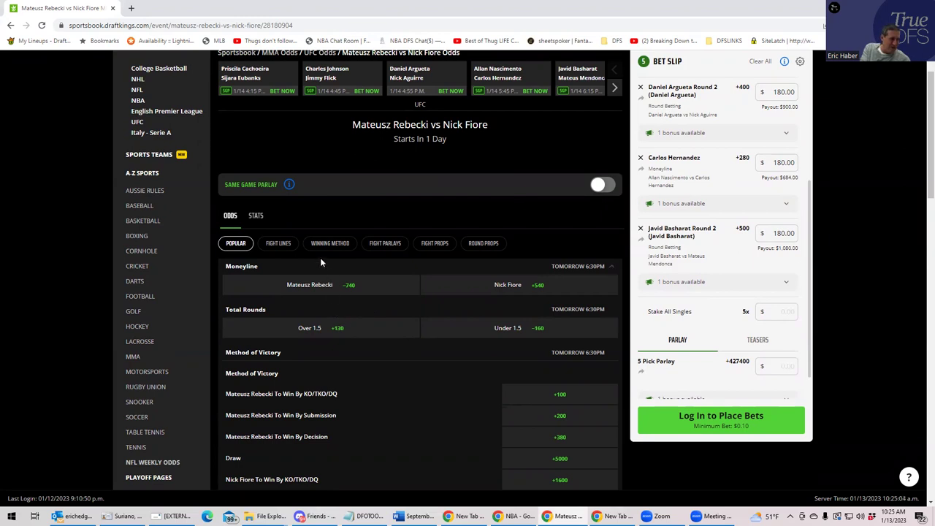
click(482, 244)
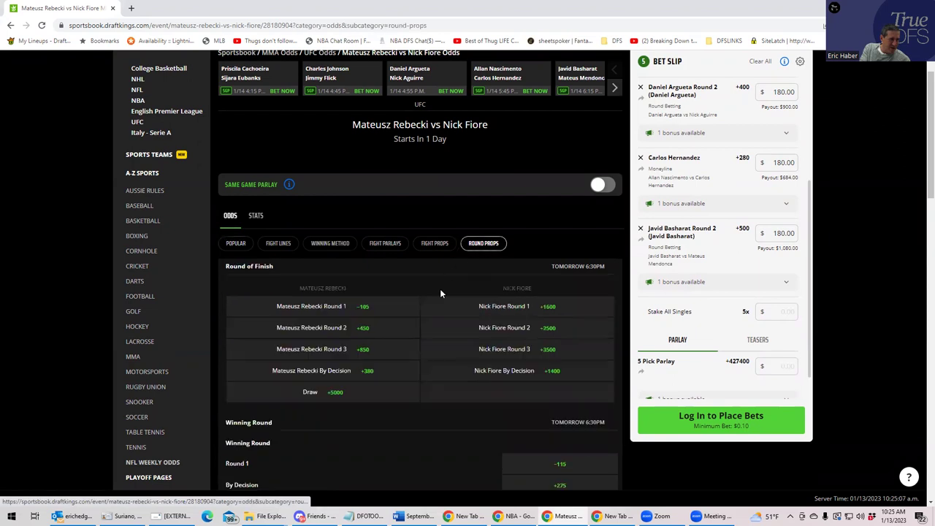
click(352, 334)
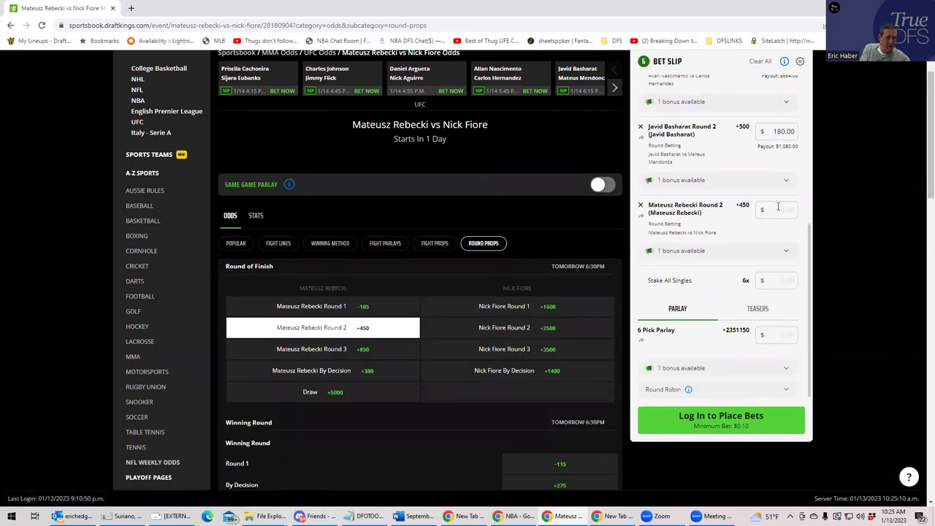
click(772, 214)
text(180)
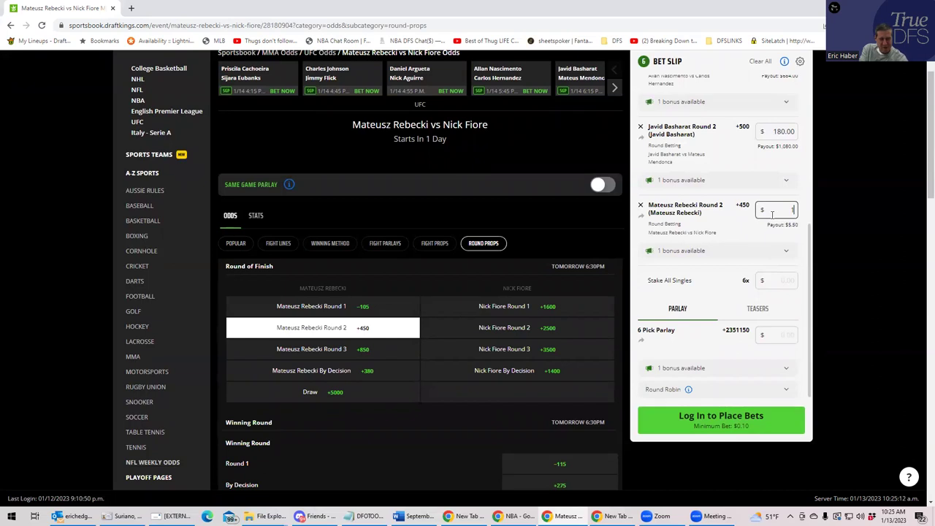
click(727, 241)
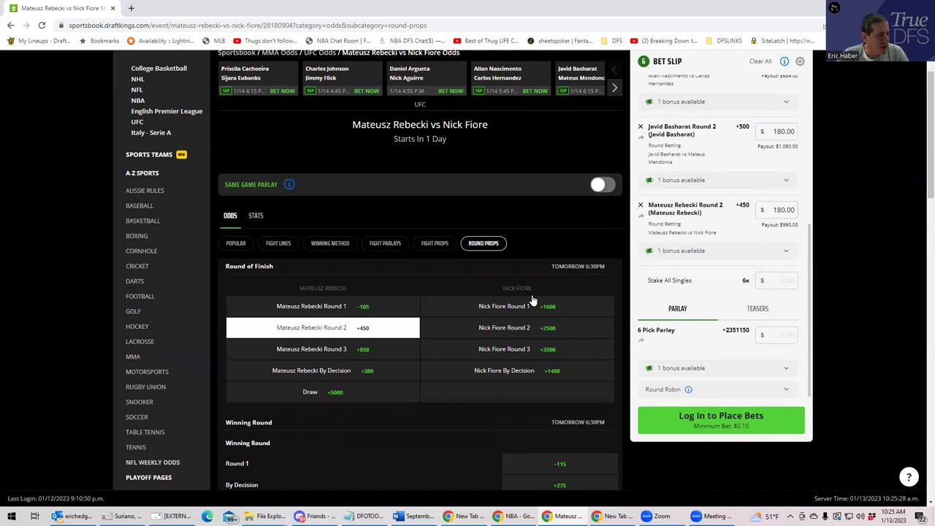
Step: Add Abdul Razak Alhassan To Win By Decision from the Ribeiro vs Alhassan fight to the bet slip with a $180 wager
click(615, 90)
click(615, 89)
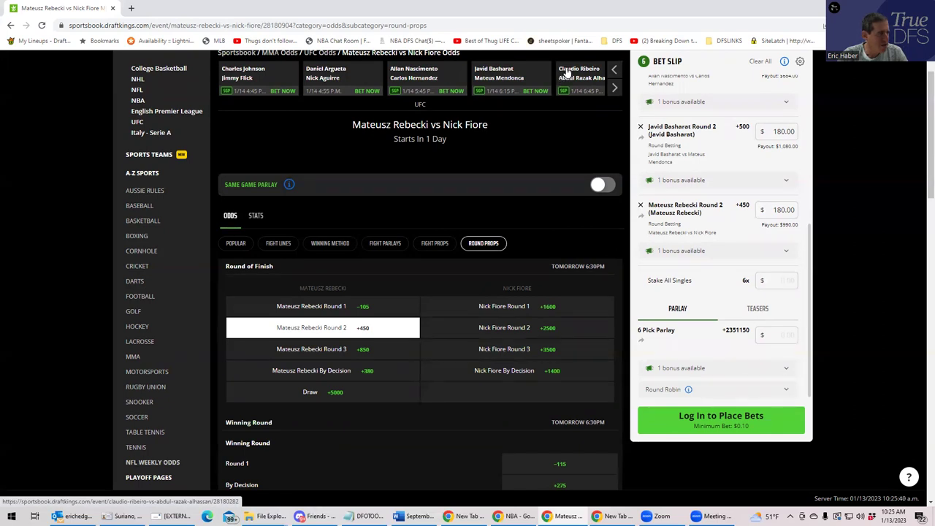
click(567, 73)
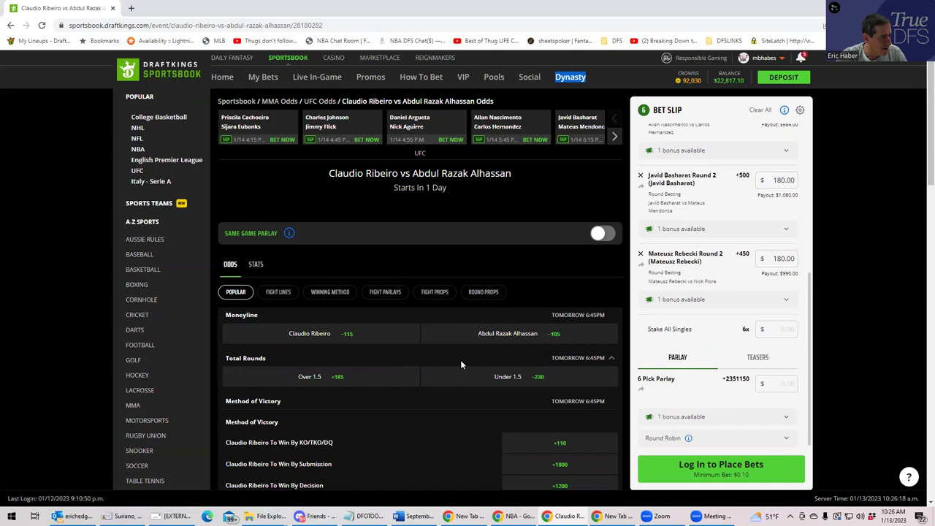
scroll(460, 360, down, 2)
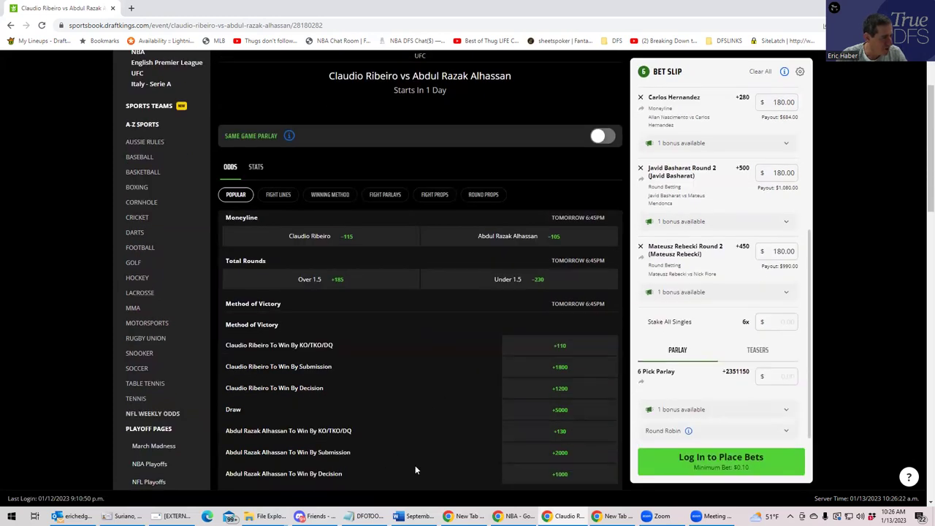
click(560, 476)
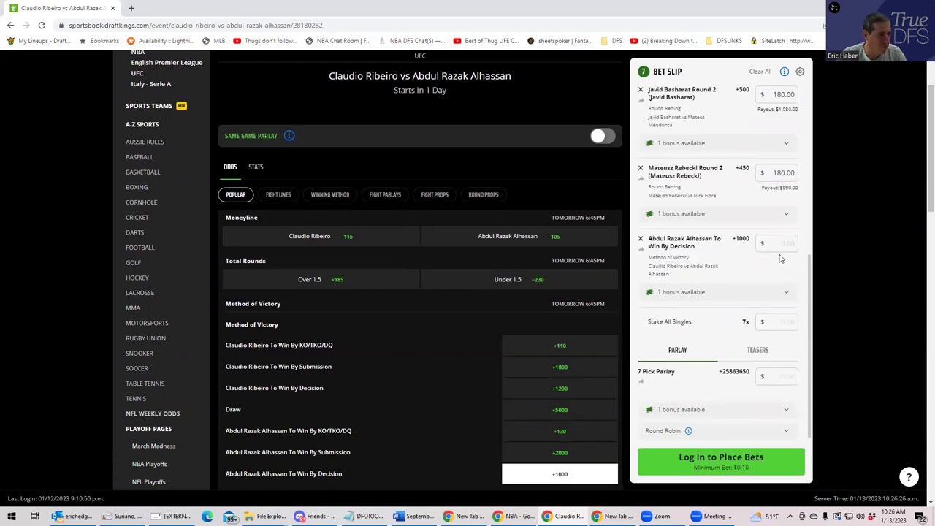
click(777, 245)
text(180)
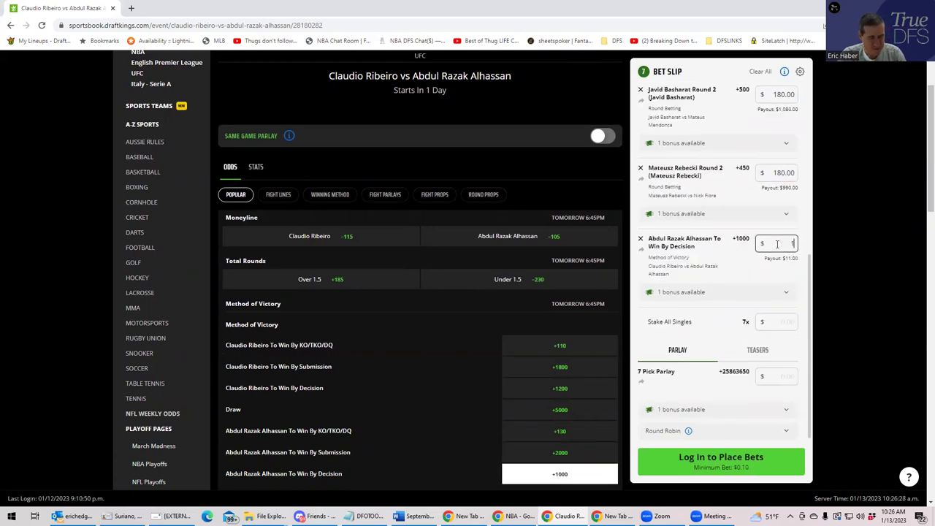
click(739, 286)
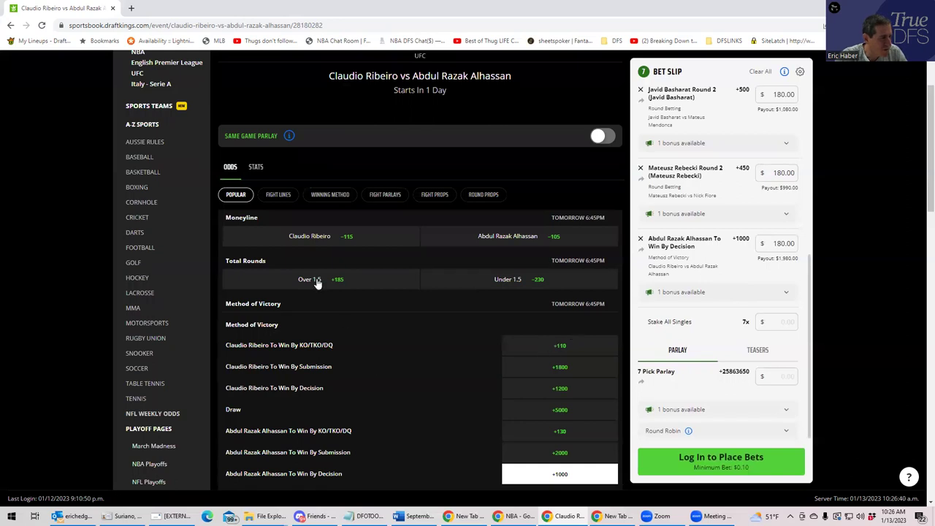
Step: Check the Ribeiro vs Alhassan round props and open the round props of the Umar Nurmagomedov vs Raoni Barcelos fight
click(483, 195)
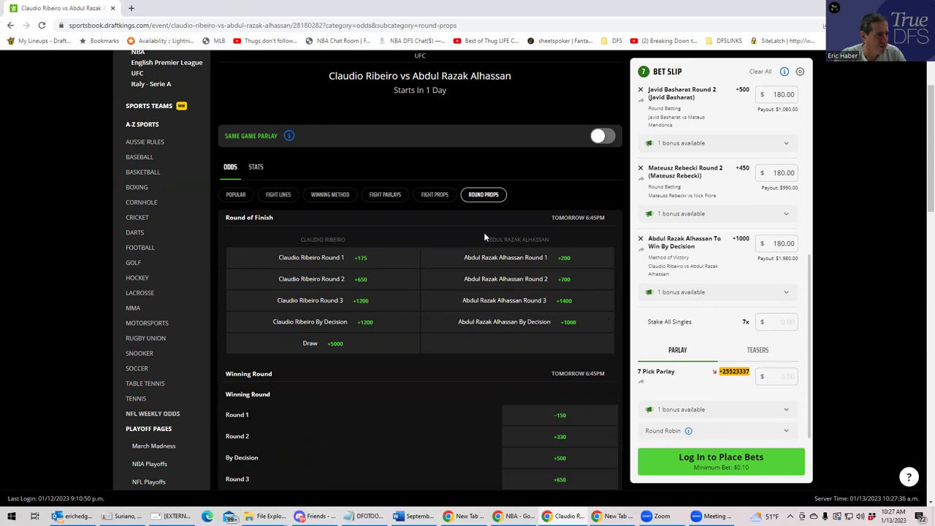
scroll(837, 157, up, 2)
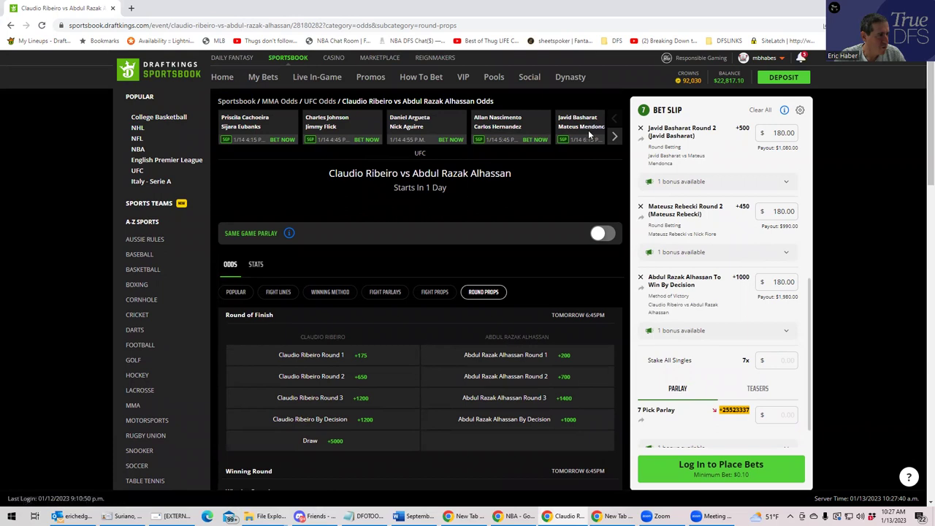
click(614, 137)
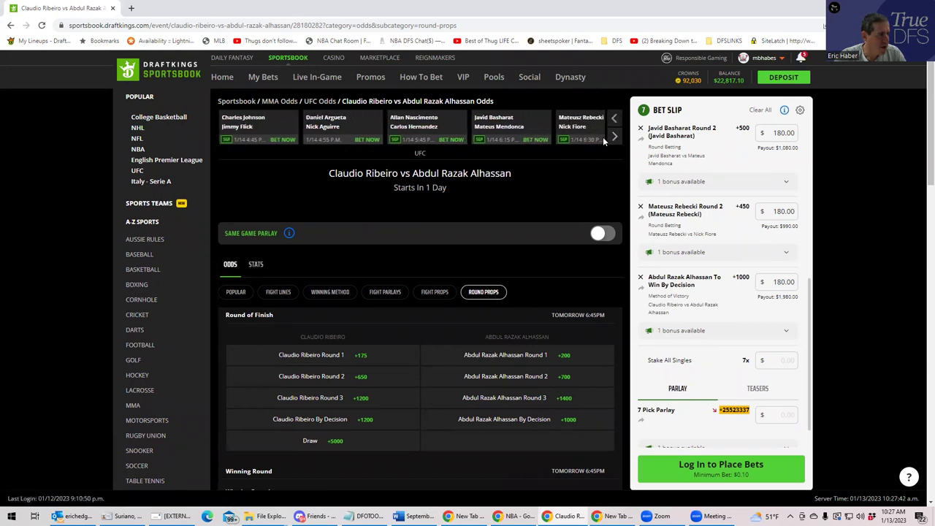
click(614, 138)
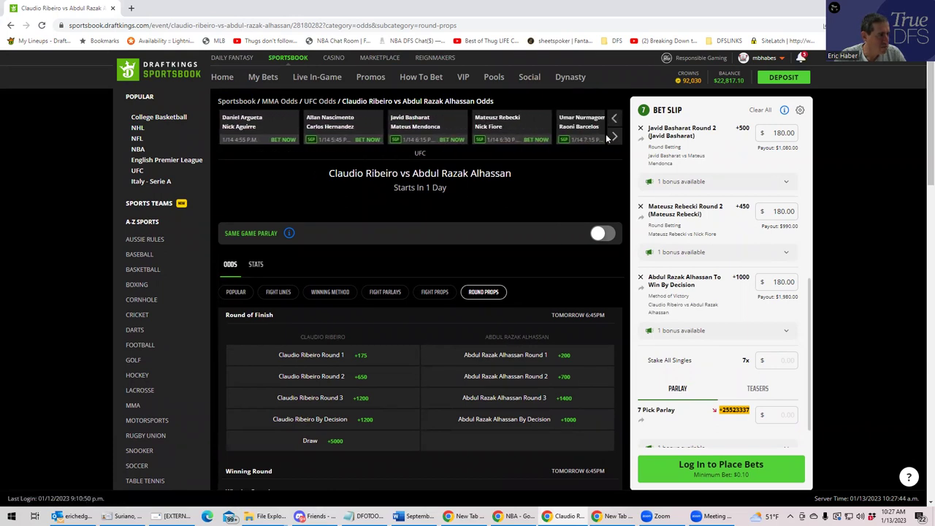
click(583, 126)
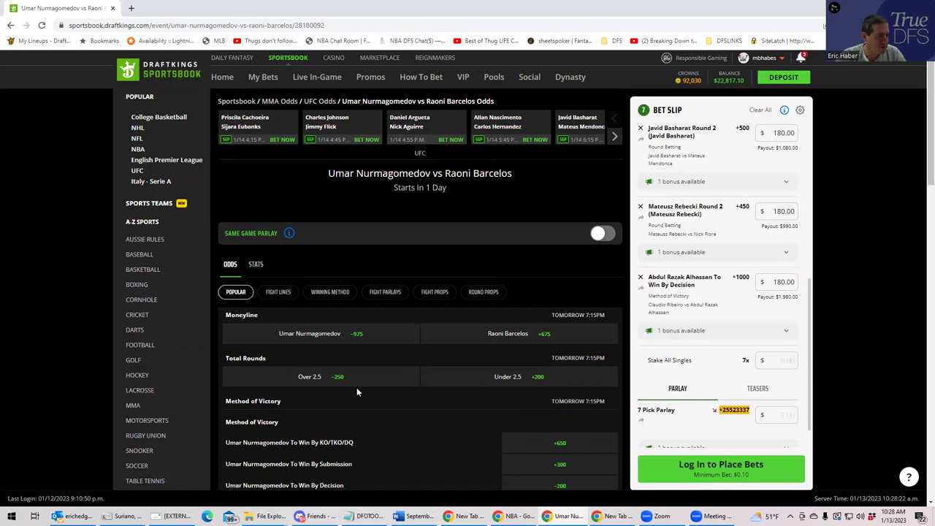
click(484, 293)
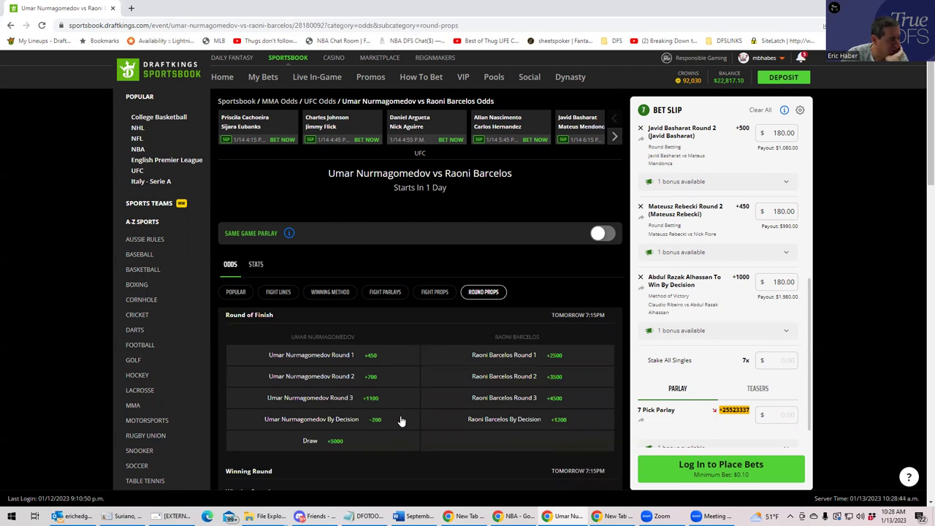
click(781, 359)
text(1)
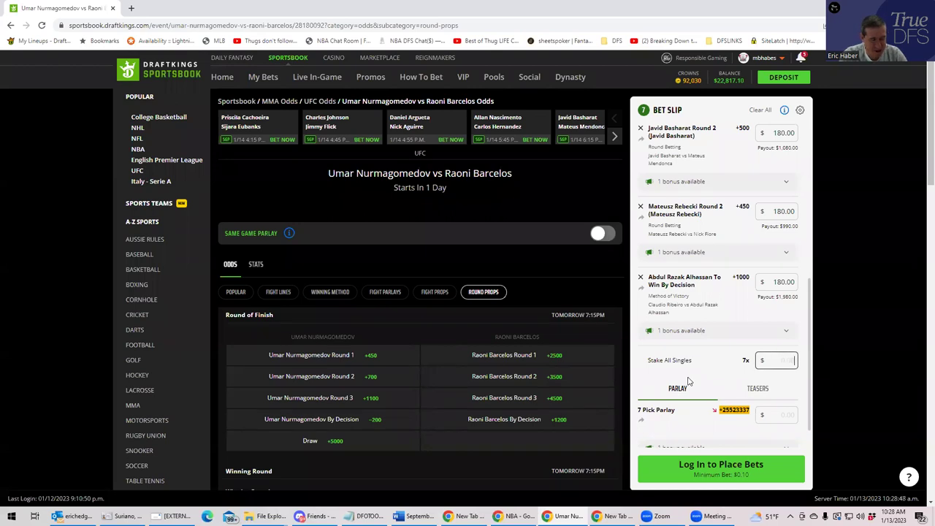
key(BackSpace)
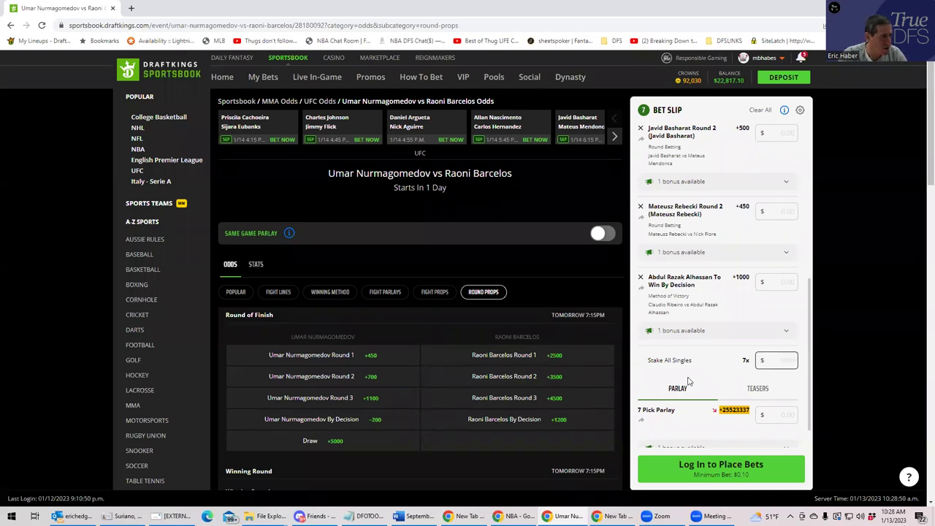
Step: Add Umar Nurmagomedov Round 2 to the bet slip and set $180 wagers on it and on the Alhassan decision pick
click(372, 377)
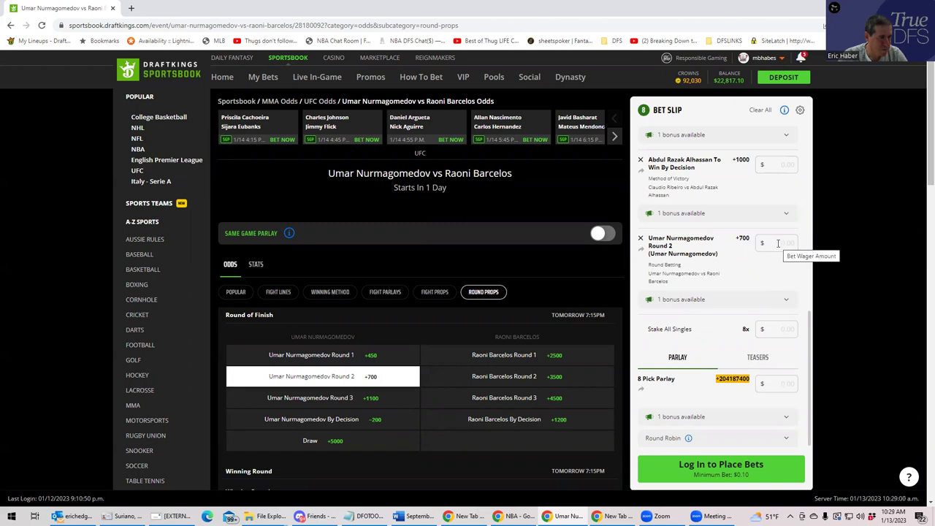
click(777, 167)
text(180)
click(772, 243)
text(180)
click(764, 291)
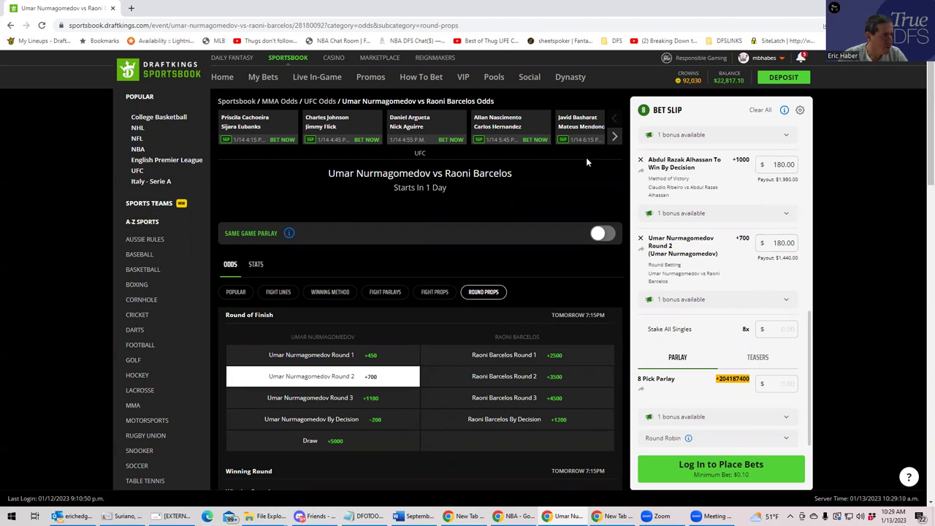
Step: Add No on Fight to Go the Distance for Ketlen Vieira vs Raquel Pennington to the bet slip with a $180 wager
click(614, 136)
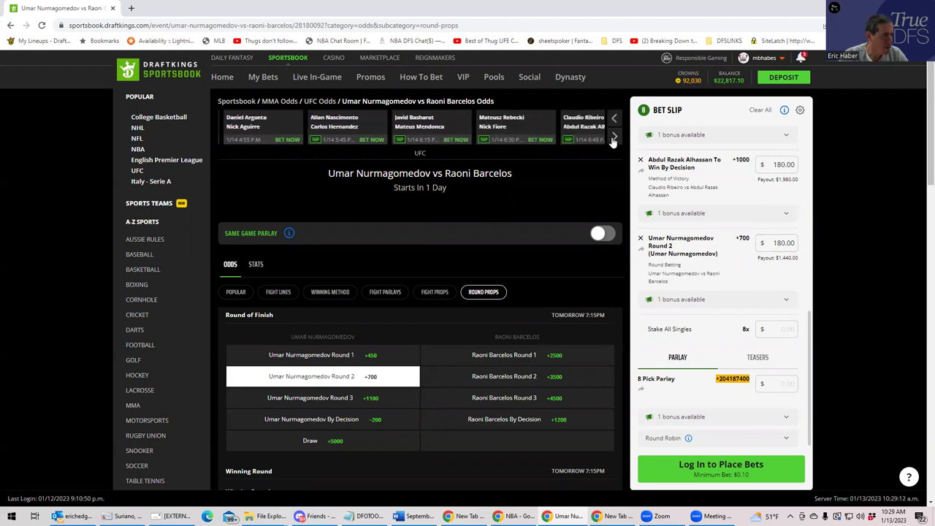
click(614, 137)
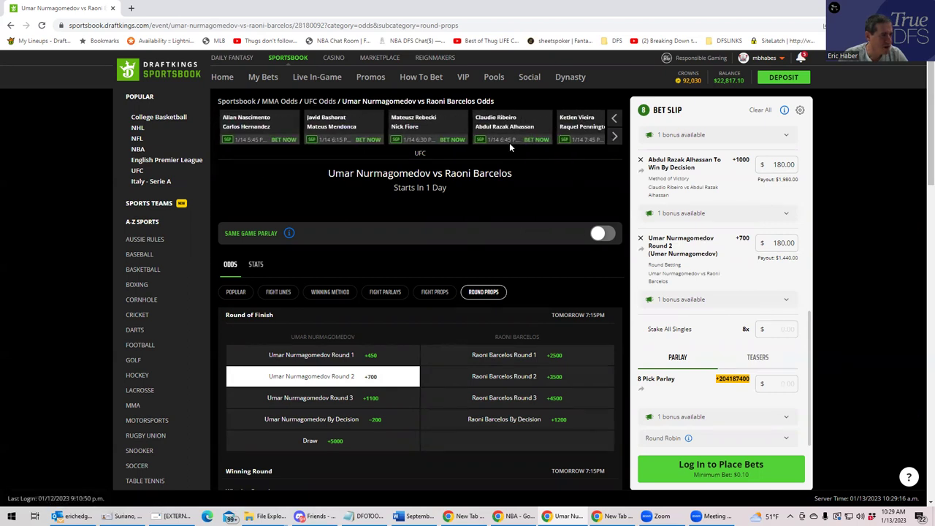
click(578, 126)
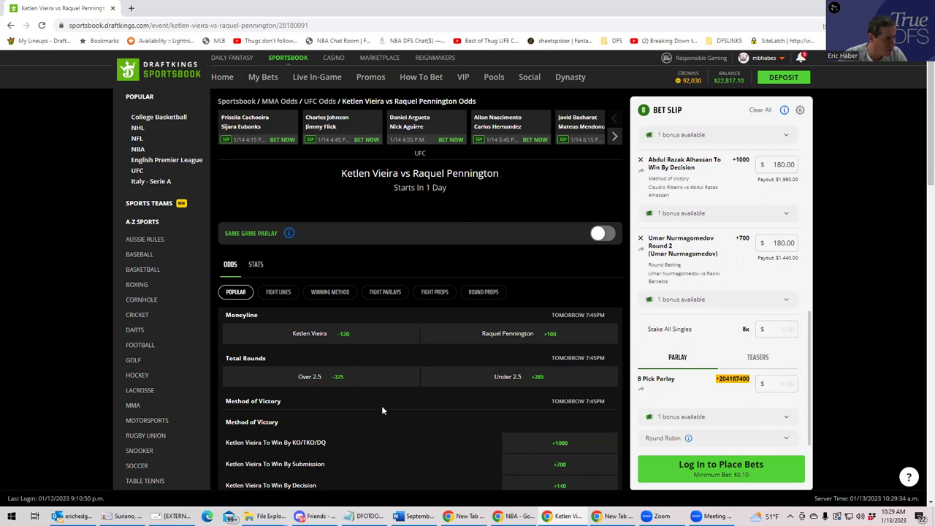
click(427, 292)
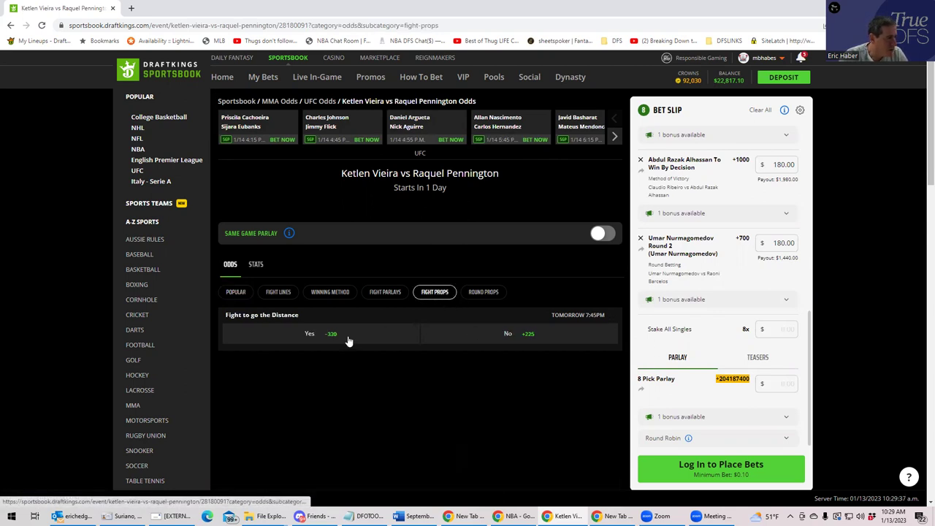
click(510, 338)
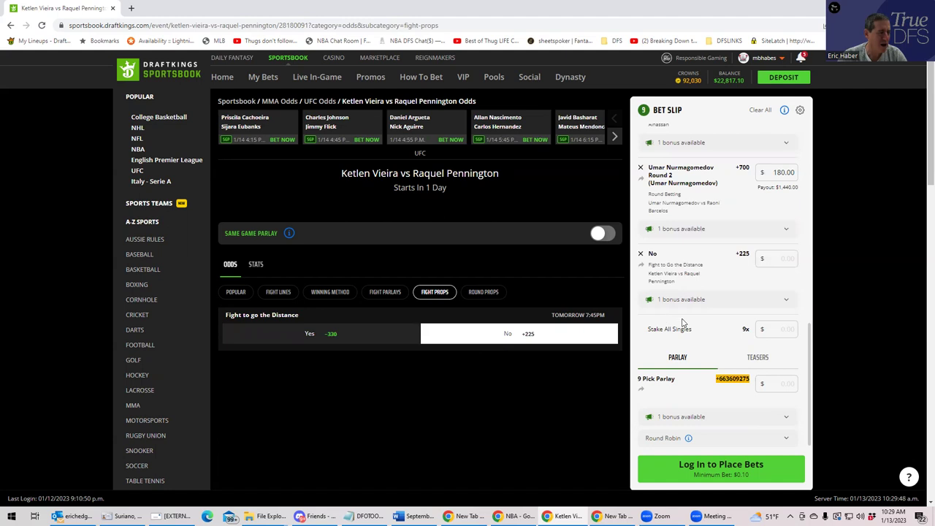
click(772, 258)
text(180)
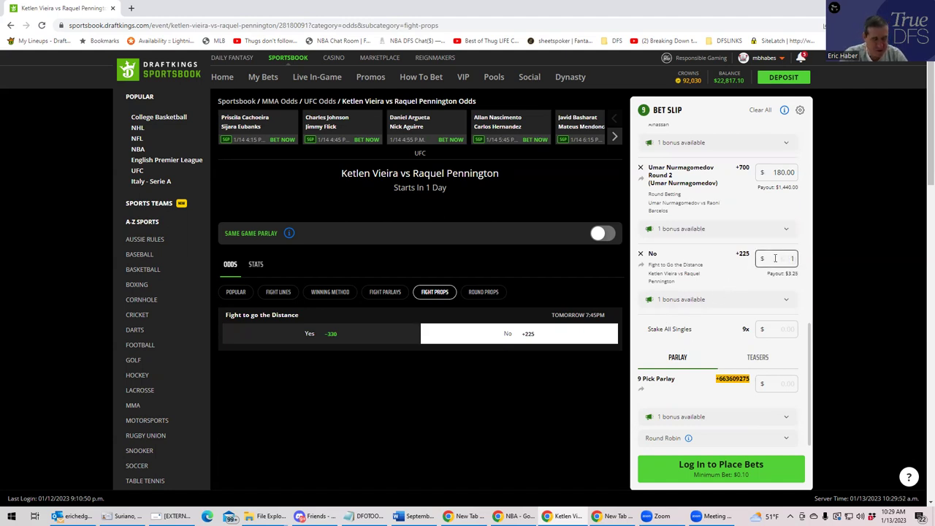
click(757, 287)
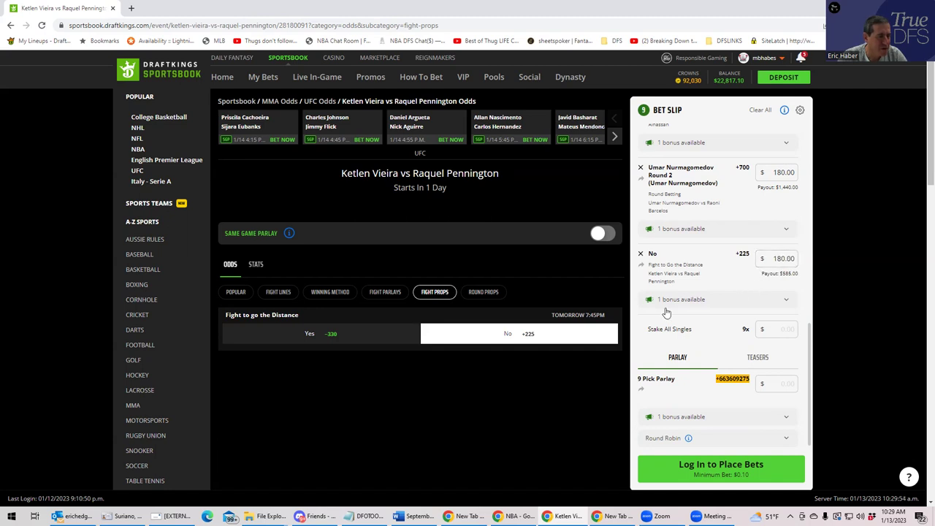
Step: Open the odds page of the Punahele Soriano vs Roman Kopylov fight
click(615, 137)
click(615, 137)
click(615, 138)
click(615, 137)
click(615, 137)
click(615, 137)
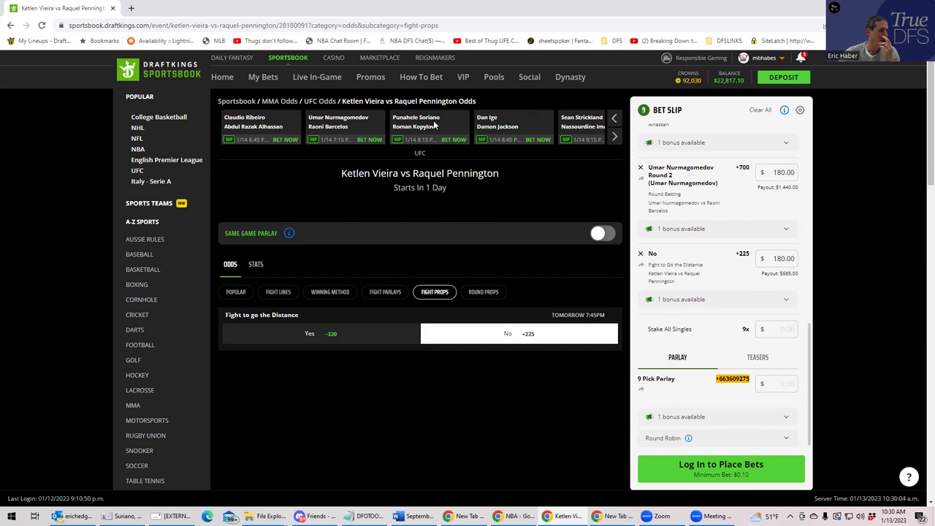
click(422, 130)
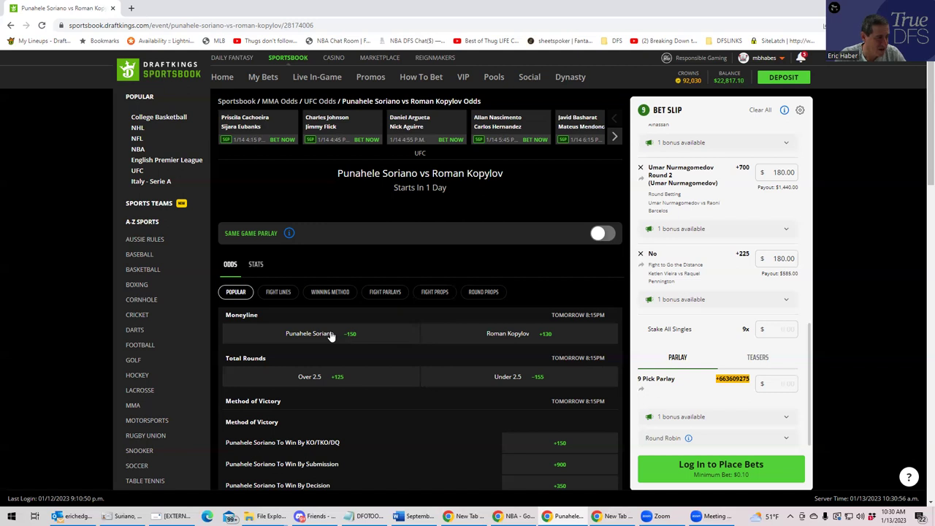
Step: Add the Punahele Soriano moneyline to the bet slip with a $180 wager
scroll(331, 335, down, 2)
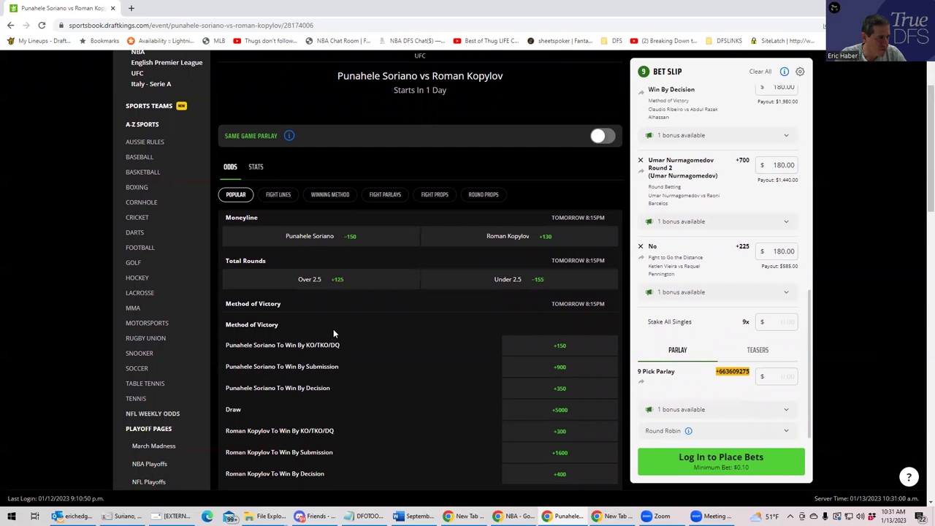
click(338, 240)
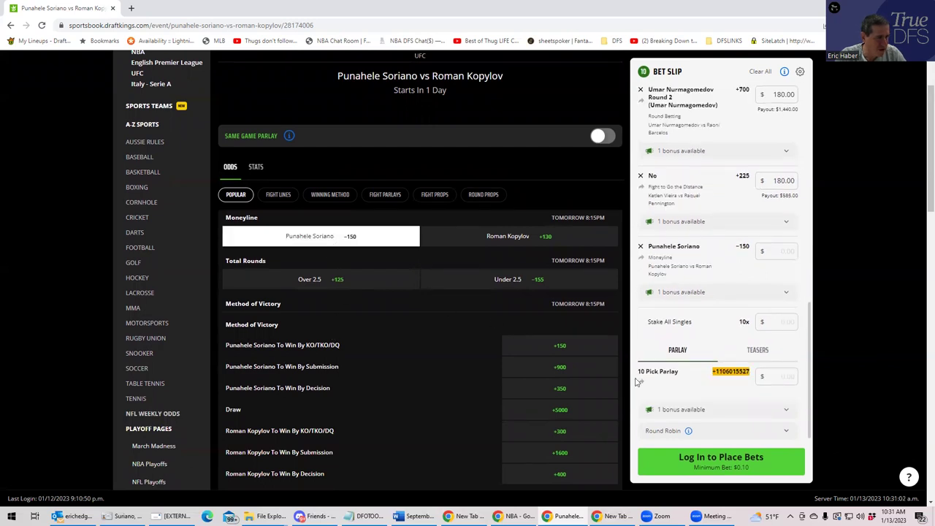
click(783, 250)
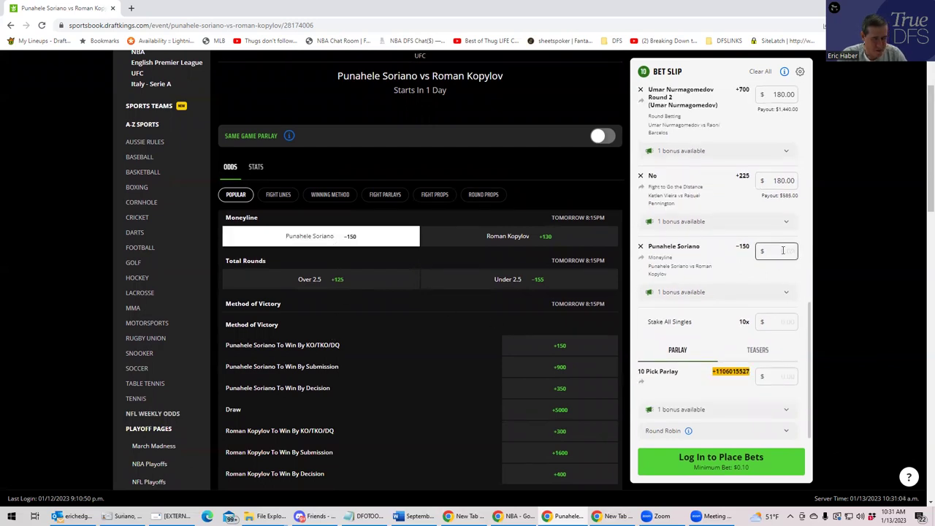
text(180)
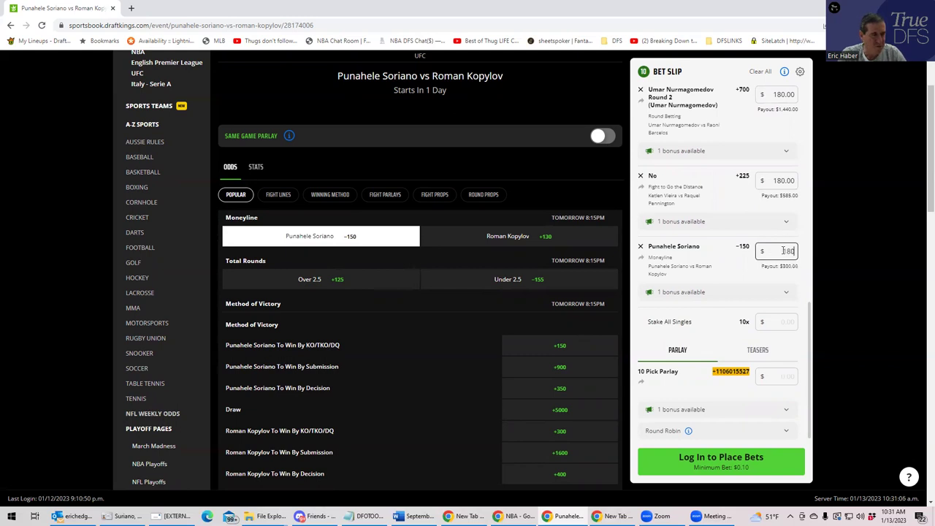
click(787, 292)
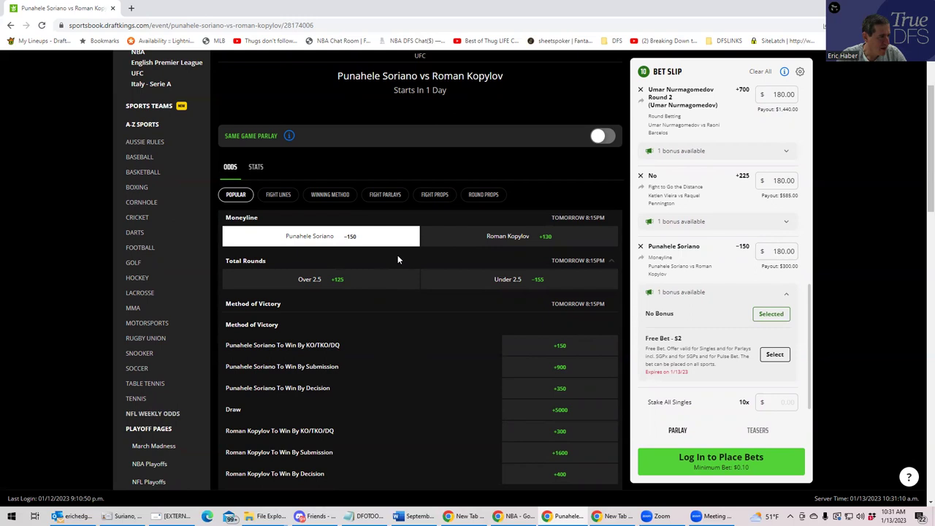
Step: Check the round props and the winning method odds of the Soriano vs Kopylov fight
click(465, 201)
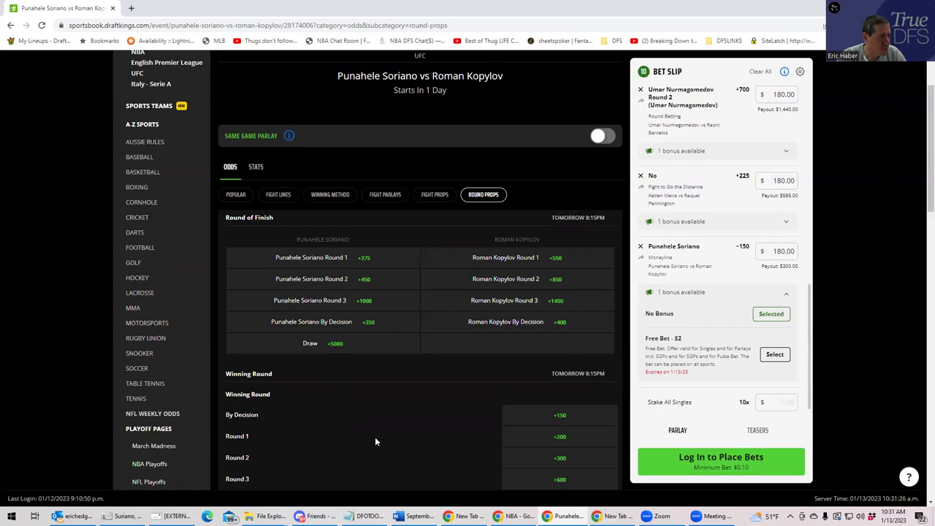
scroll(375, 437, down, 2)
scroll(372, 413, up, 3)
click(321, 244)
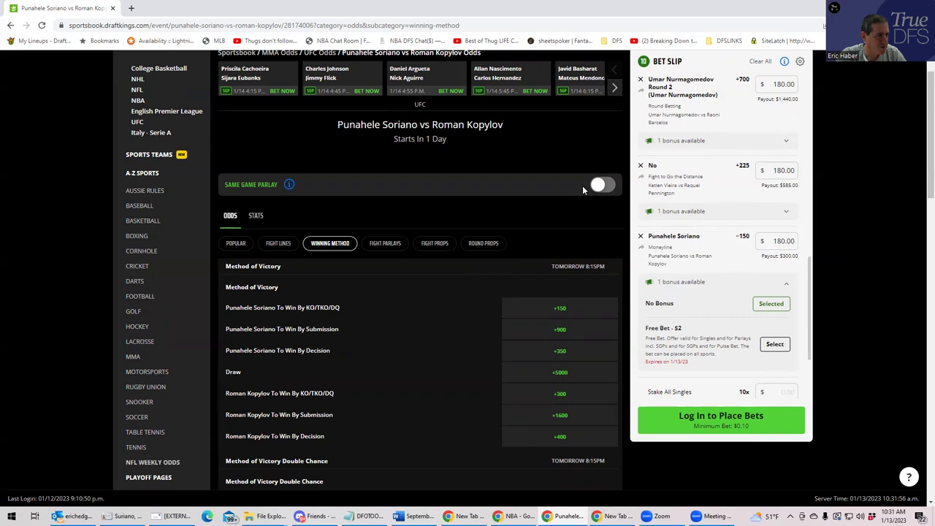
Step: Open the odds page of the Dan Ige vs Damon Jackson fight
click(615, 88)
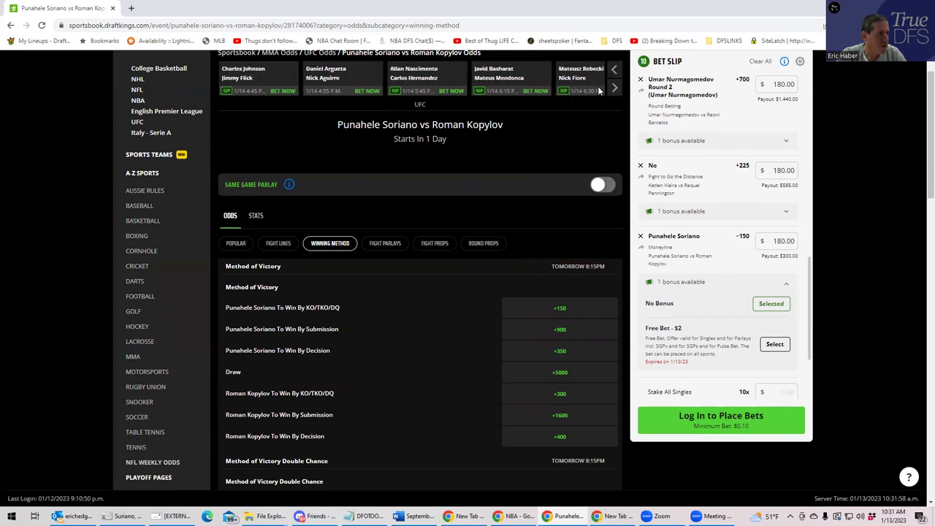
click(613, 88)
click(613, 88)
click(613, 89)
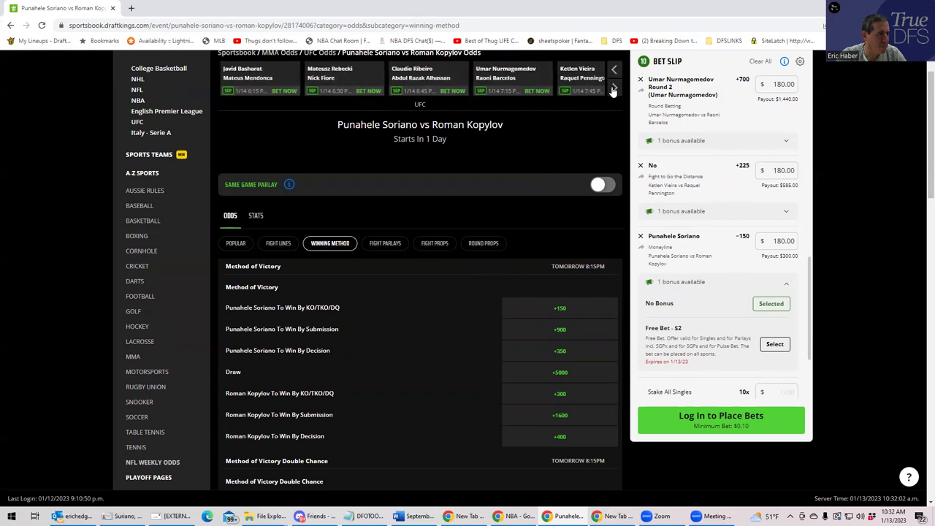
click(613, 88)
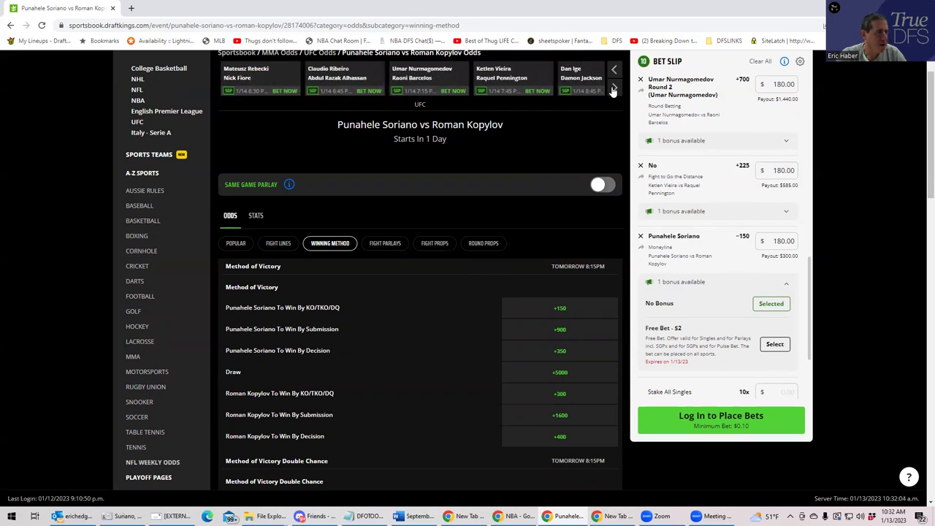
click(583, 81)
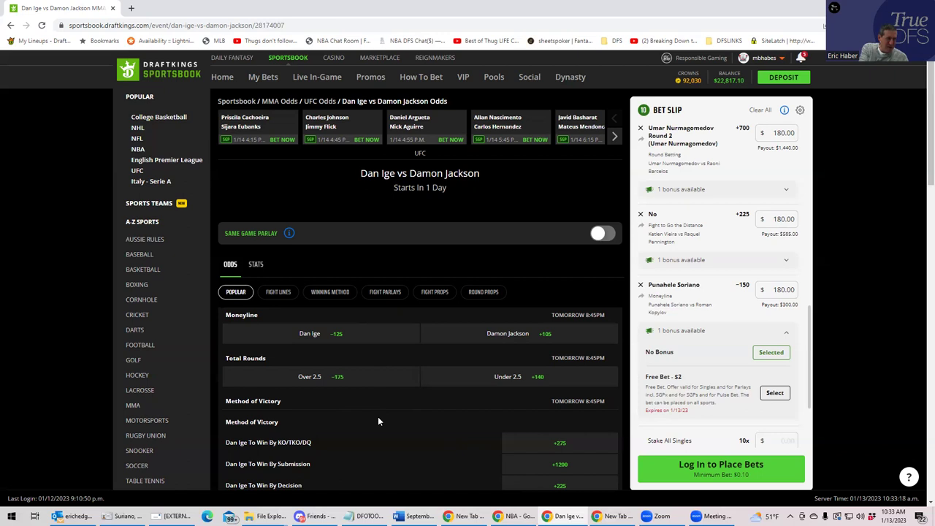
Step: Add Over 2.5 total rounds for Dan Ige vs Damon Jackson to the bet slip with a $180 wager
scroll(378, 421, down, 1)
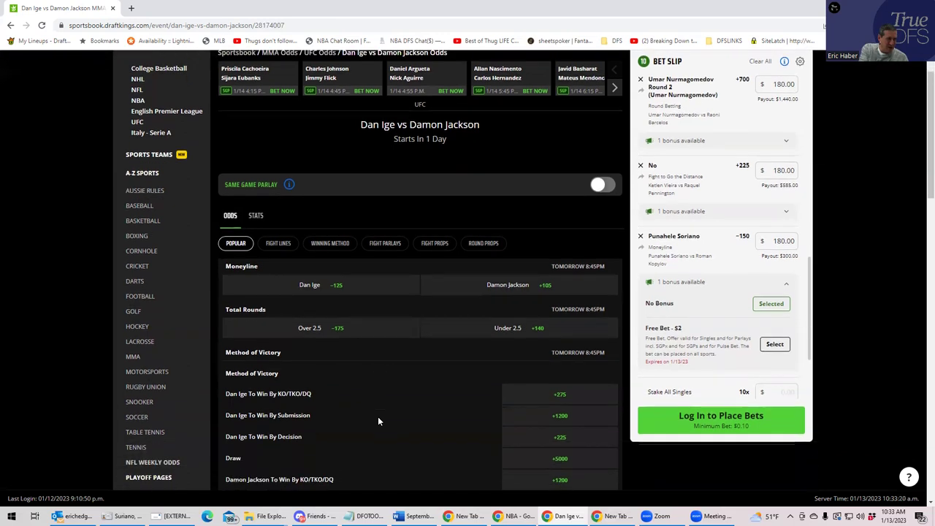
scroll(378, 421, down, 1)
scroll(377, 421, down, 1)
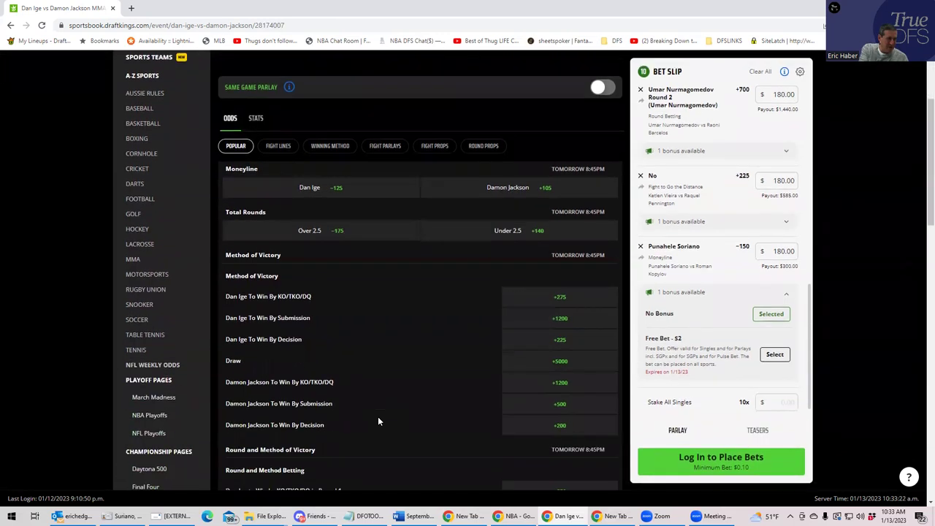
scroll(378, 421, up, 1)
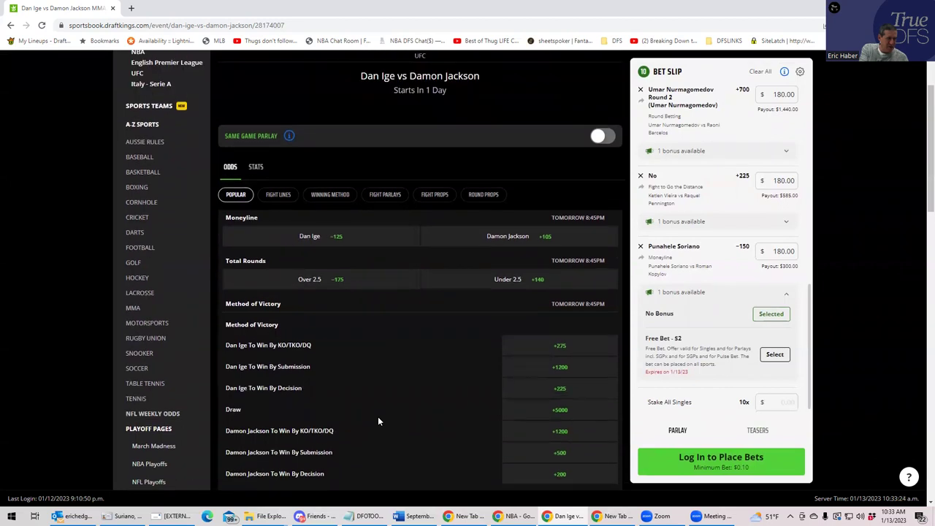
click(348, 285)
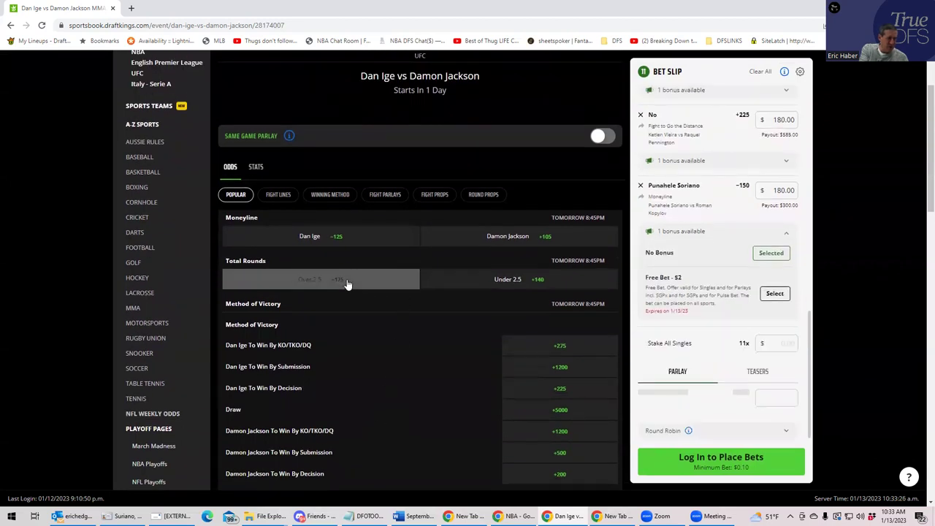
click(772, 256)
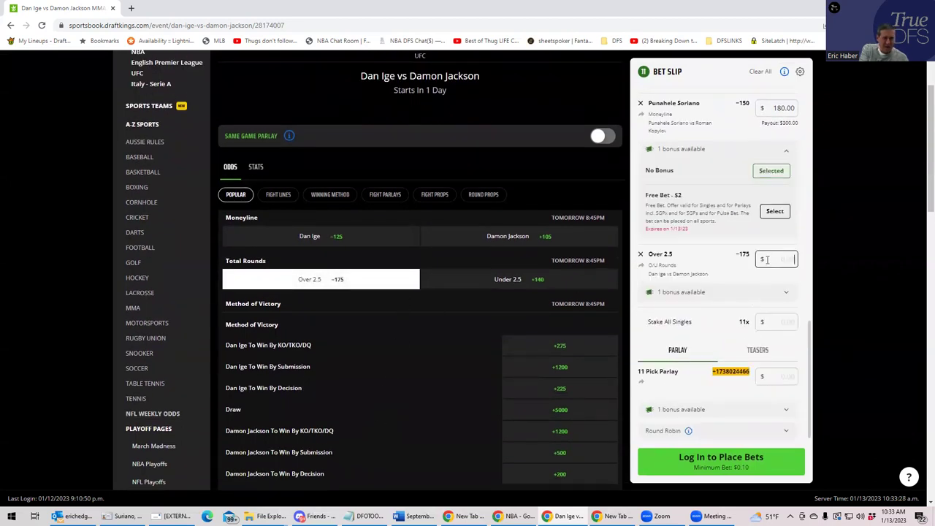
text(180)
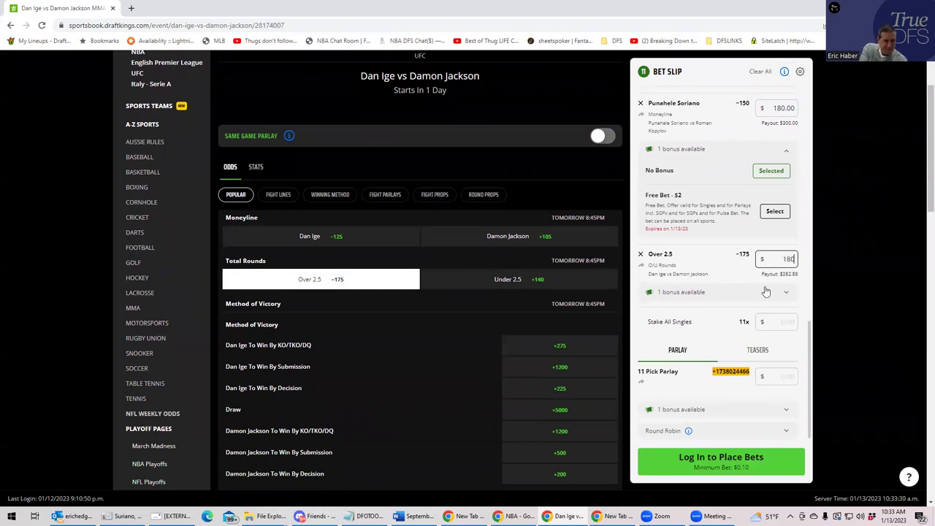
click(735, 292)
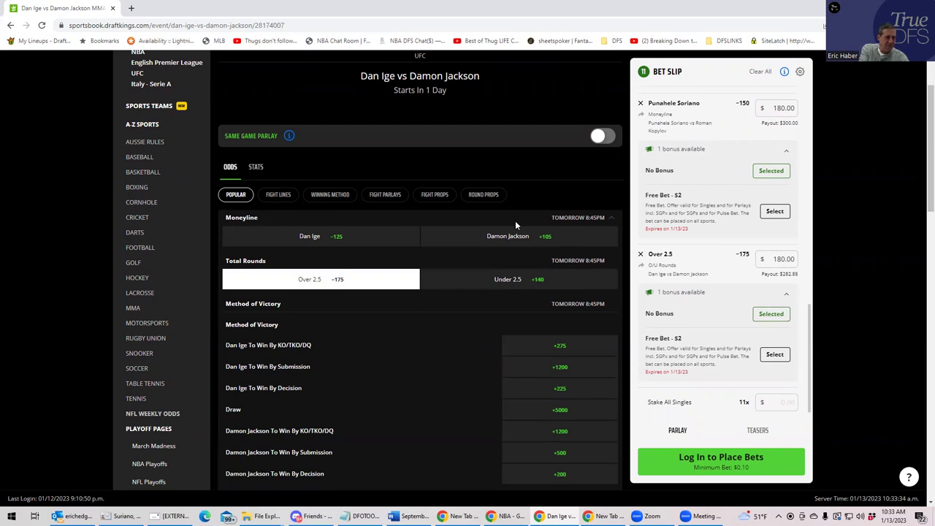
Step: Browse the list of upcoming fights as far as Sean Strickland vs Nassourdine Imavov
scroll(515, 227, up, 2)
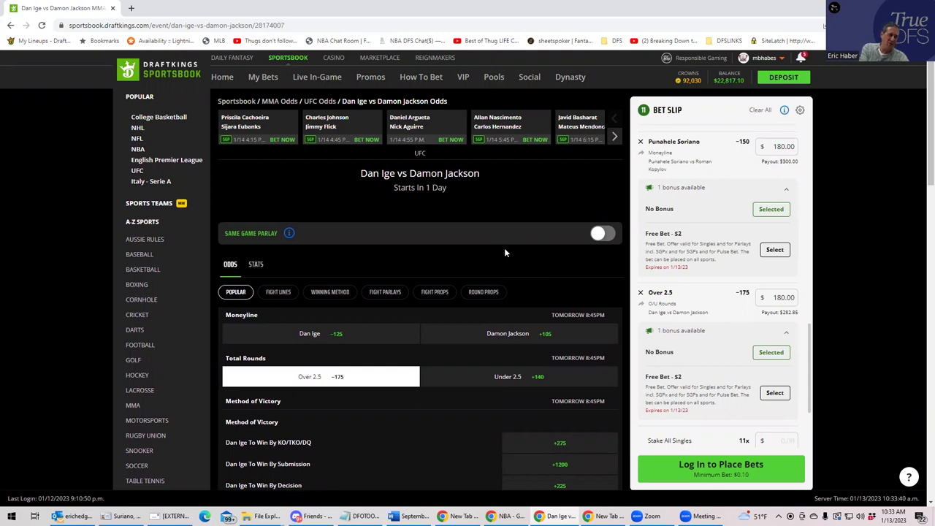
click(614, 139)
click(613, 139)
click(614, 139)
click(614, 139)
click(614, 138)
click(614, 138)
click(614, 138)
click(614, 139)
click(614, 139)
click(614, 139)
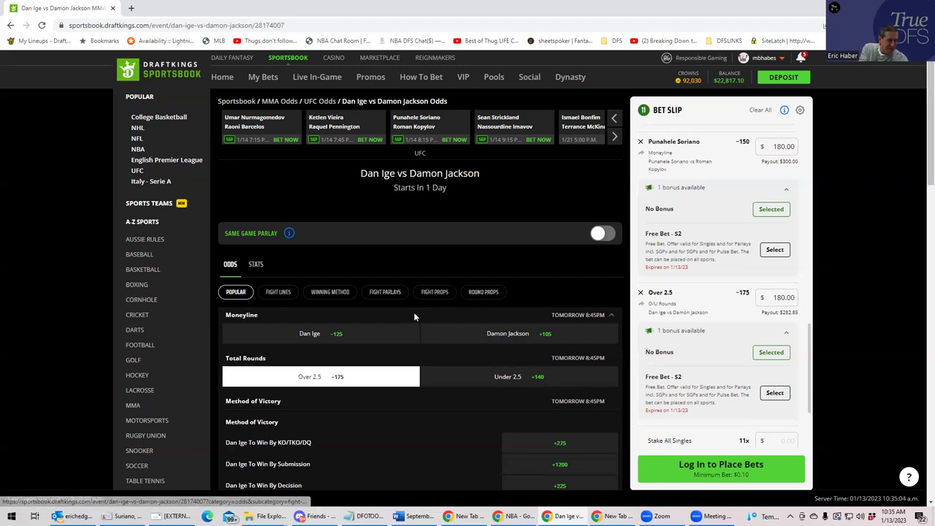
Step: Add No on Fight to Go the Distance for Dan Ige vs Damon Jackson to the bet slip with a $180 wager
click(437, 292)
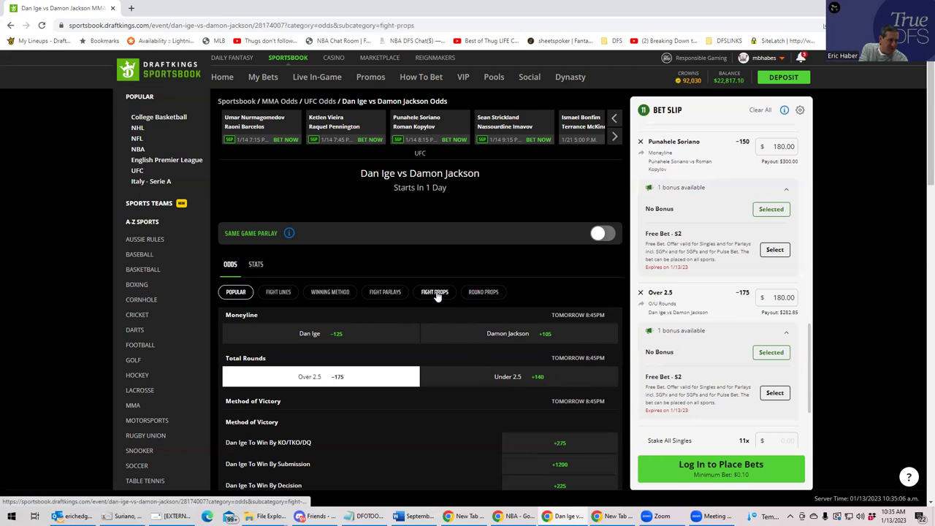
click(521, 334)
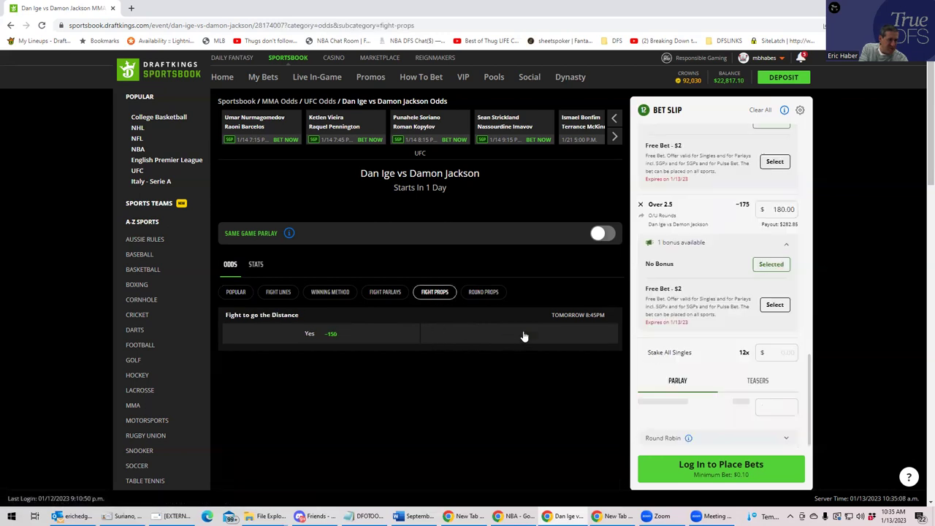
click(779, 299)
text(180)
click(778, 333)
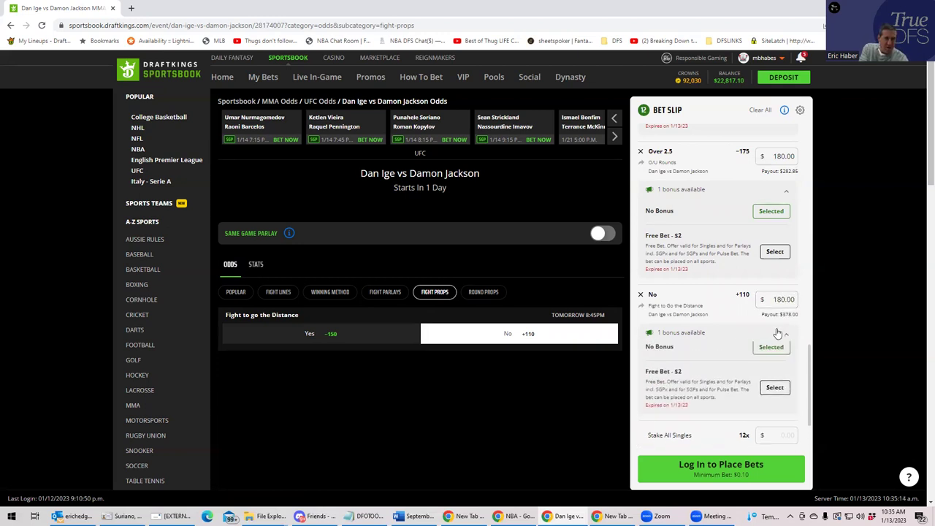
Step: Review the singles and their wagers across the whole bet slip, from the first pick to the last
drag(811, 377, 811, 132)
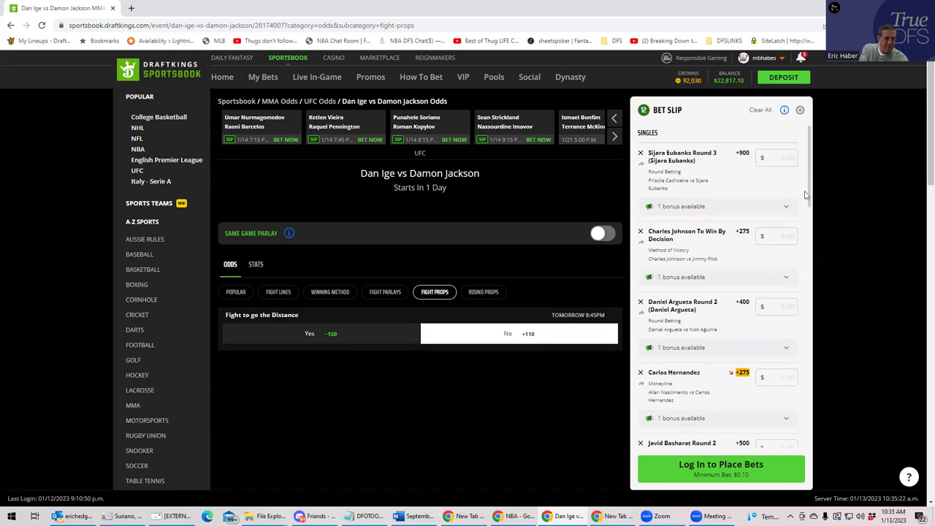
drag(806, 195, 793, 448)
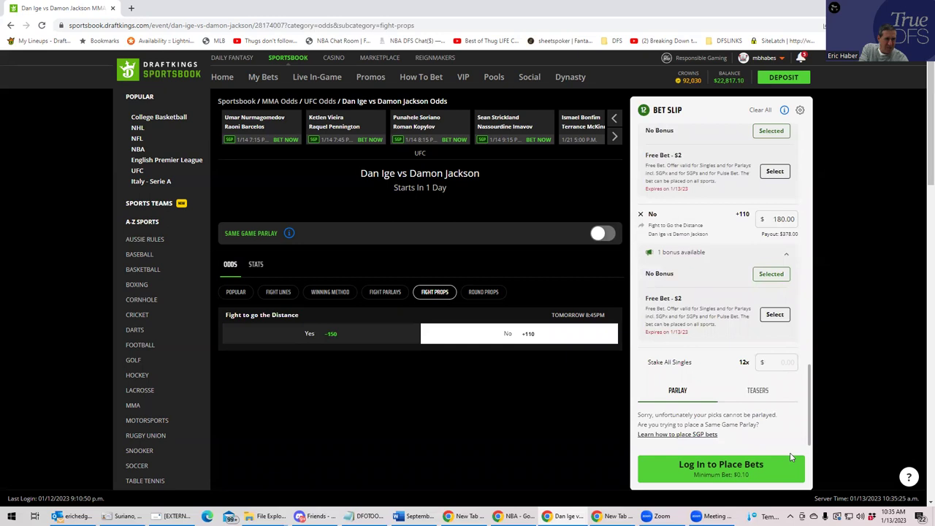
scroll(731, 306, up, 15)
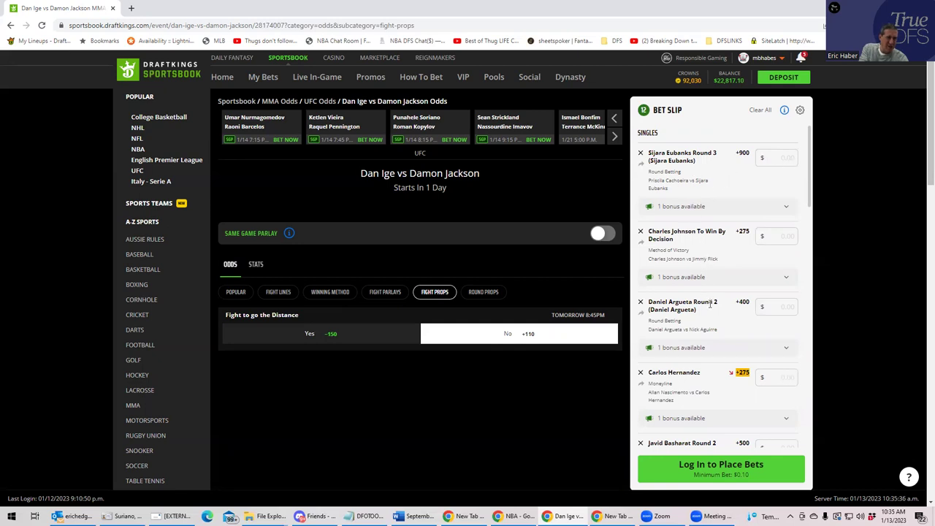
Step: Review the singles on the bet slip from Sijara Eubanks Round 3 down to Punahele Soriano, checking which have wagers
scroll(710, 307, down, 1)
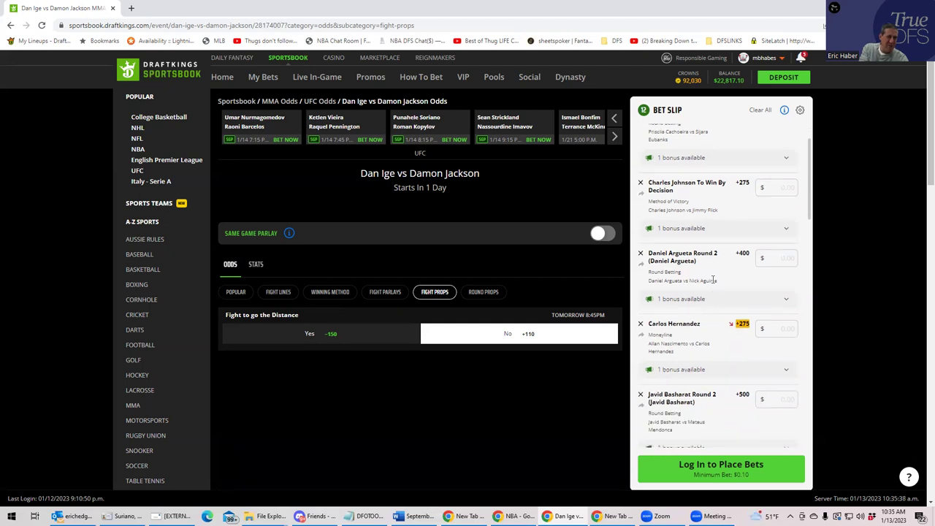
scroll(712, 272, down, 1)
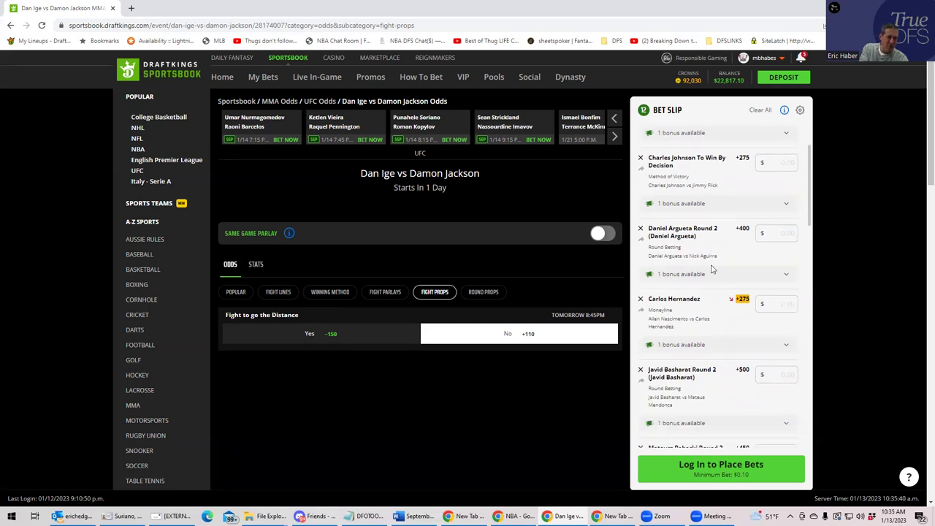
scroll(713, 270, down, 1)
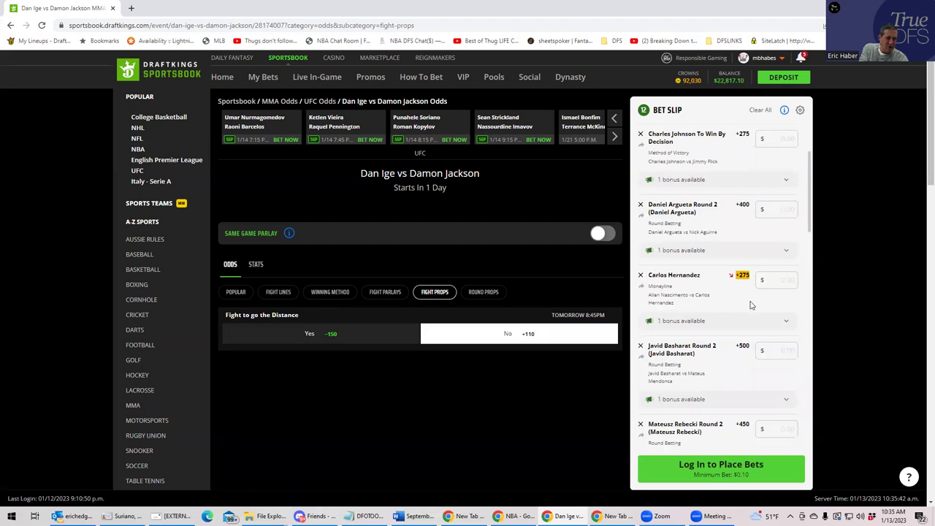
click(765, 282)
scroll(738, 296, down, 2)
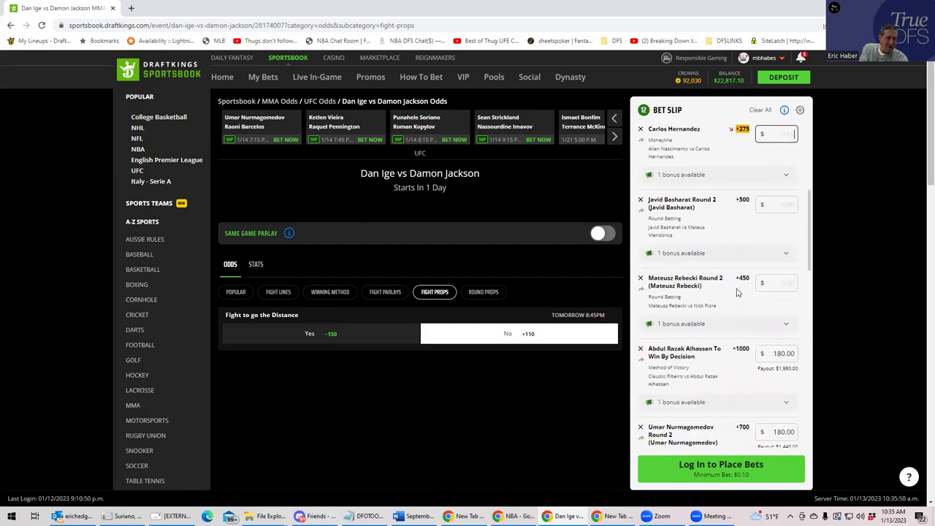
scroll(737, 292, down, 1)
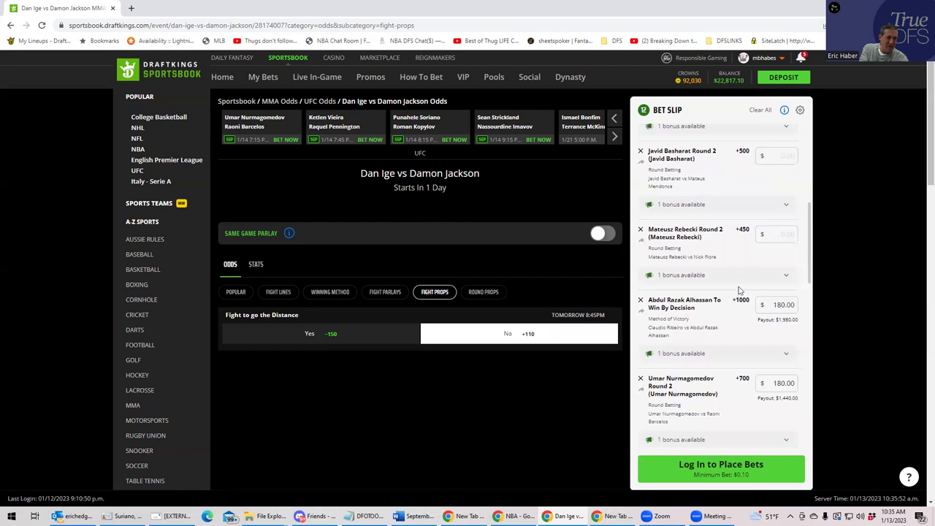
scroll(742, 276, down, 1)
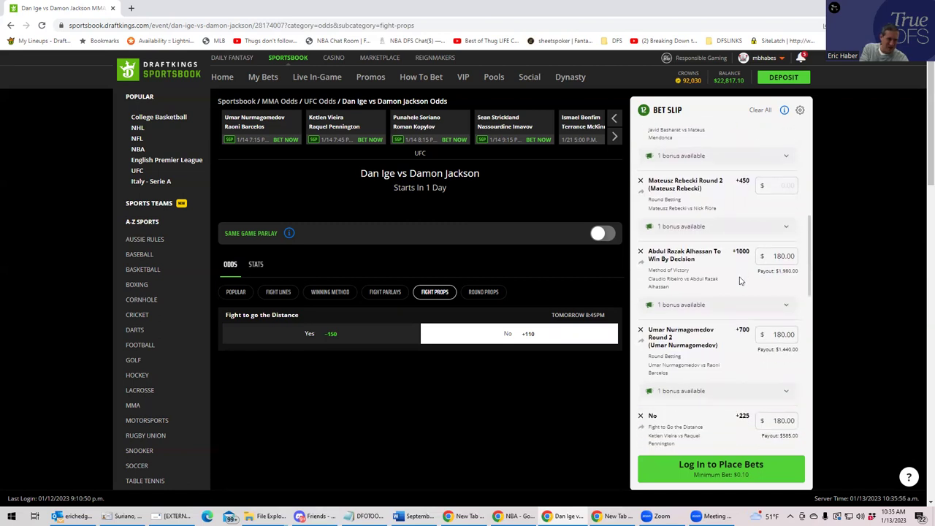
scroll(735, 293, down, 1)
scroll(733, 295, down, 2)
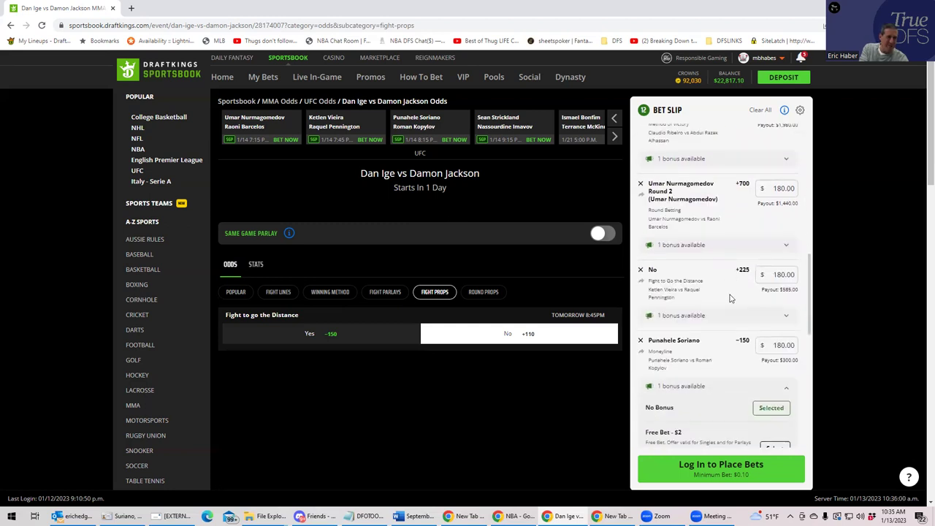
scroll(717, 303, down, 2)
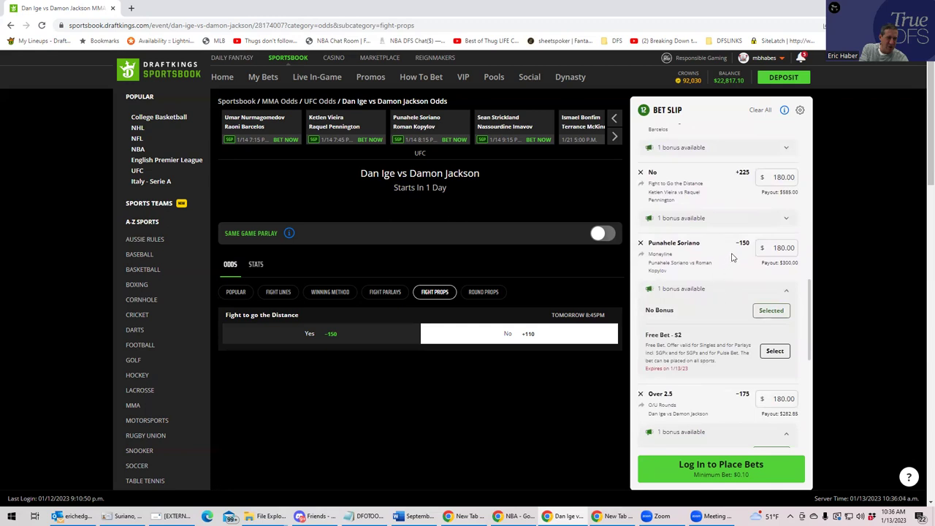
scroll(731, 263, down, 1)
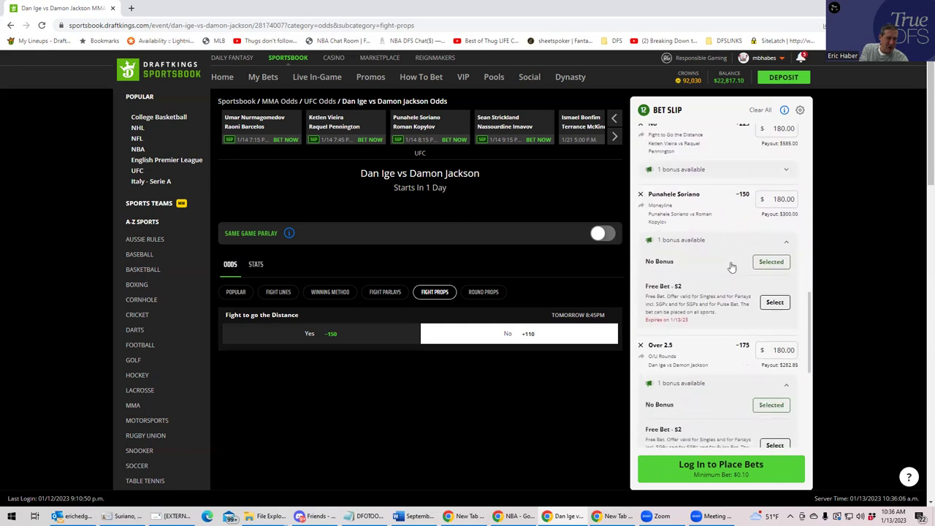
Step: Remove the No pick on Fight to Go the Distance for Dan Ige vs Damon Jackson from the bet slip
scroll(731, 268, down, 1)
scroll(731, 268, down, 3)
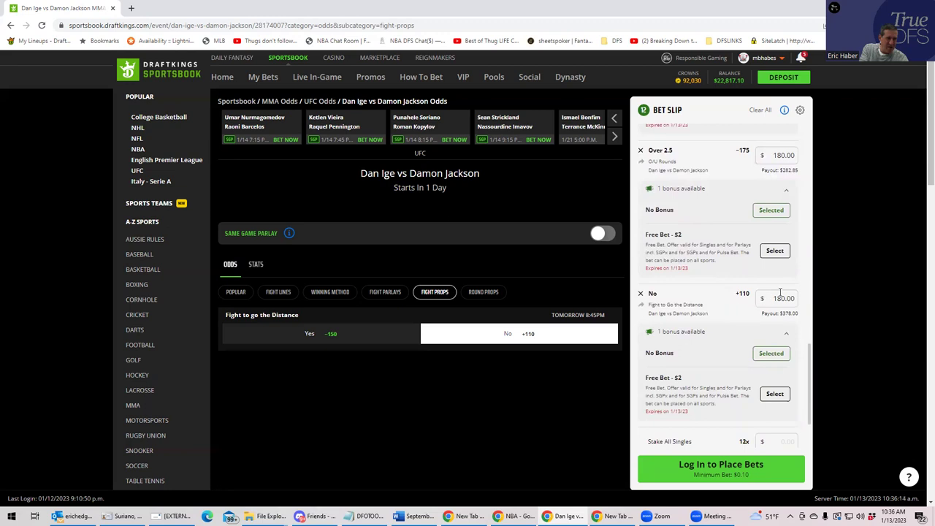
click(641, 294)
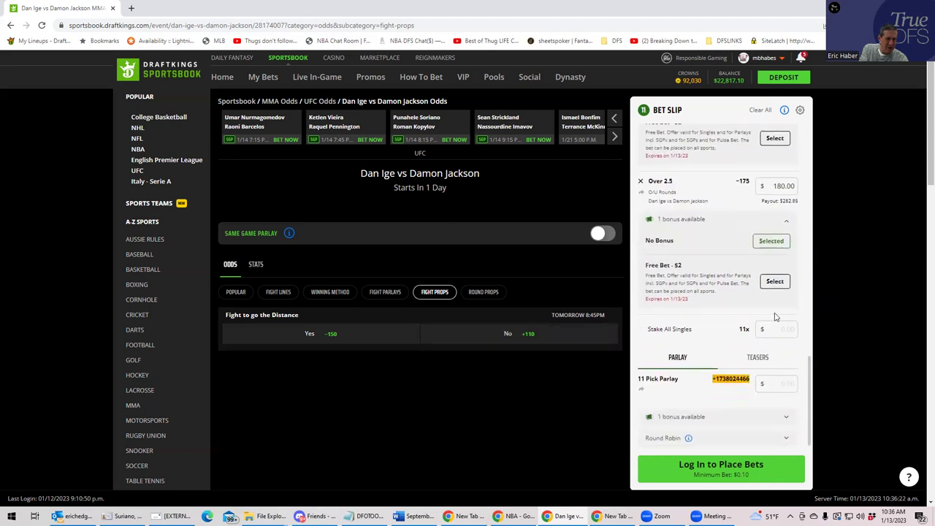
Step: Recheck the remaining singles and their wagers from the first pick to the parlay section
drag(810, 375, 801, 128)
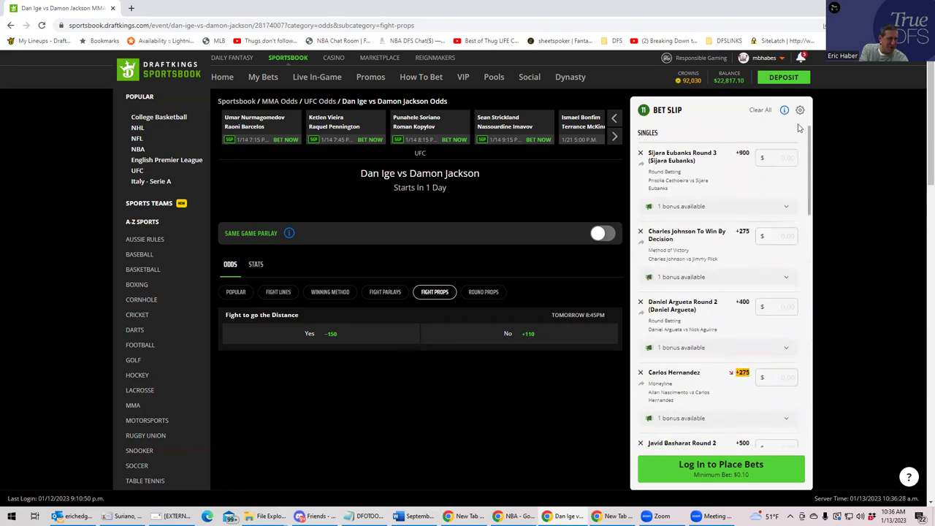
scroll(801, 155, up, 1)
scroll(802, 143, down, 5)
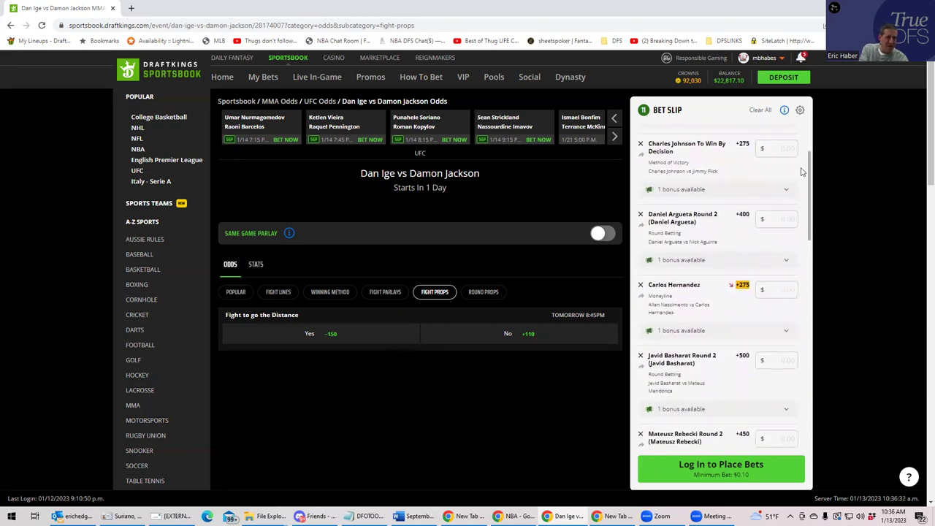
scroll(798, 195, down, 4)
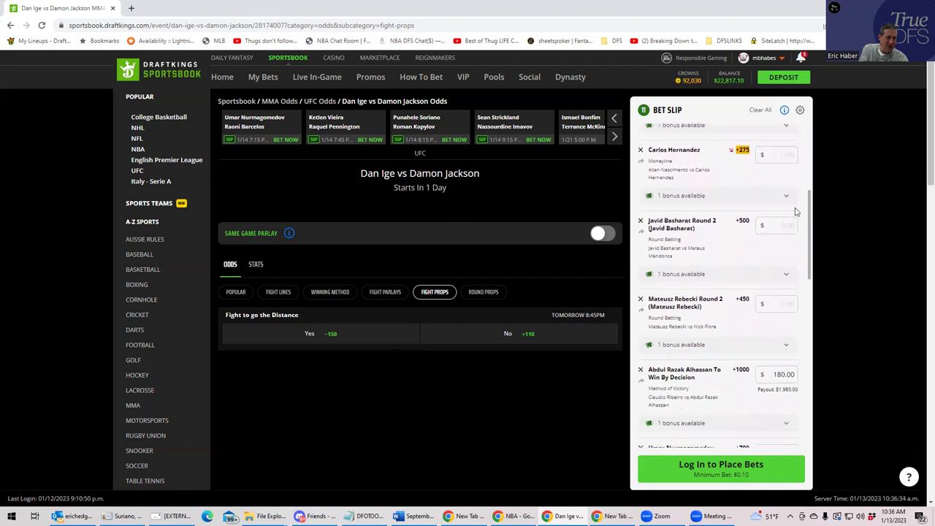
scroll(793, 232, down, 5)
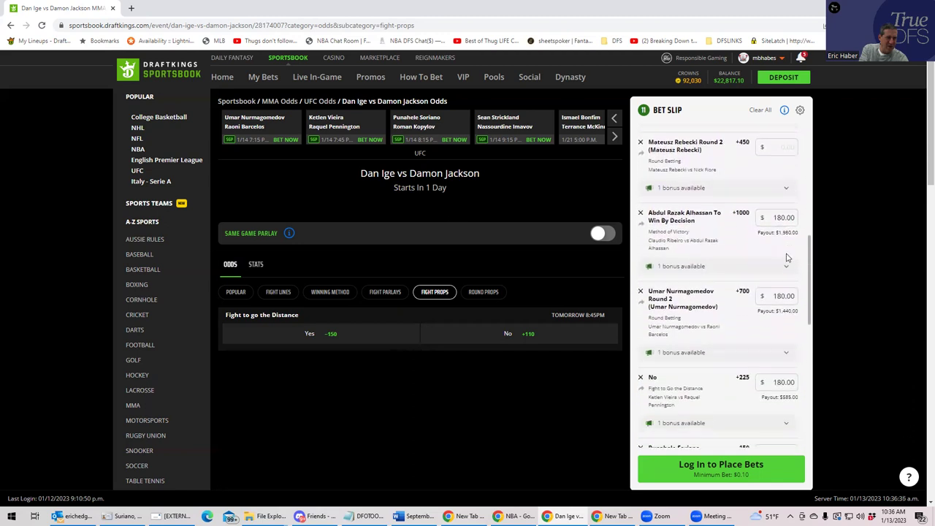
scroll(782, 282, down, 1)
scroll(779, 296, down, 3)
scroll(776, 311, down, 4)
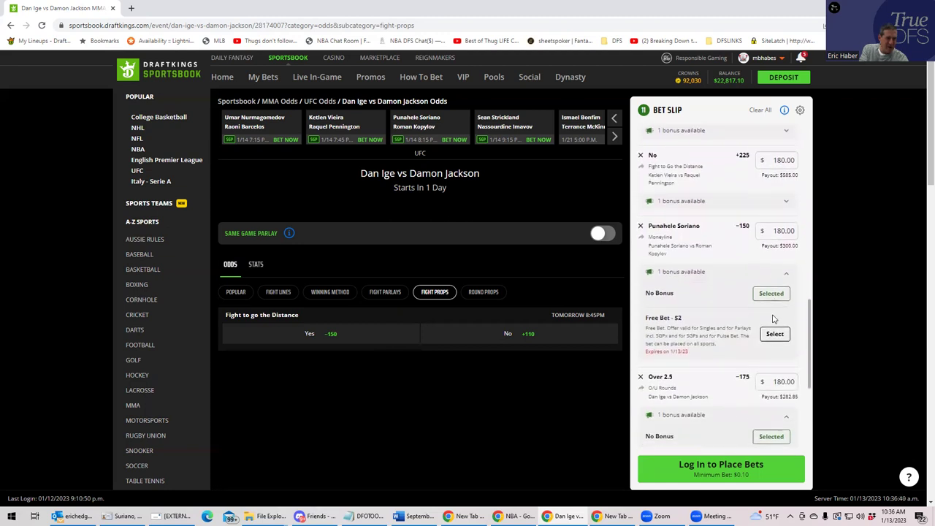
scroll(769, 343, down, 5)
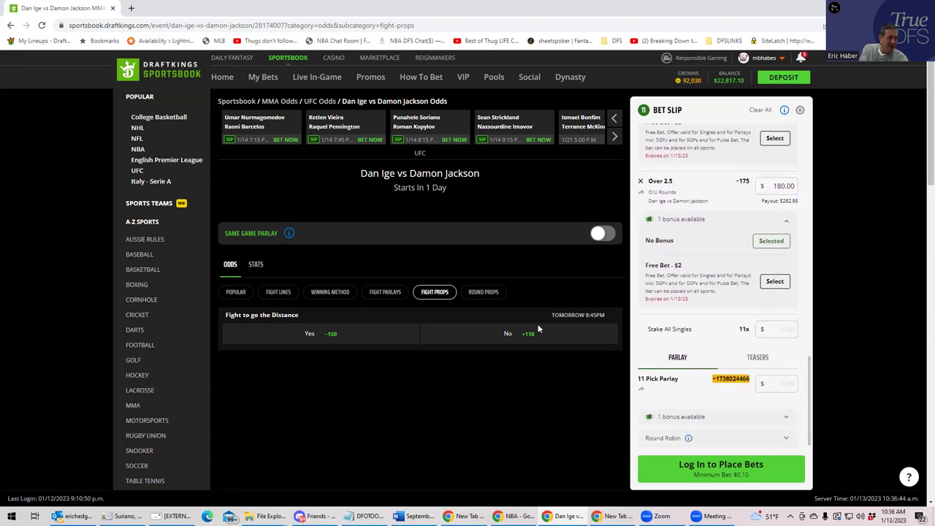
Step: Add No on Fight to Go the Distance for Dan Ige vs Damon Jackson back to the bet slip
click(614, 135)
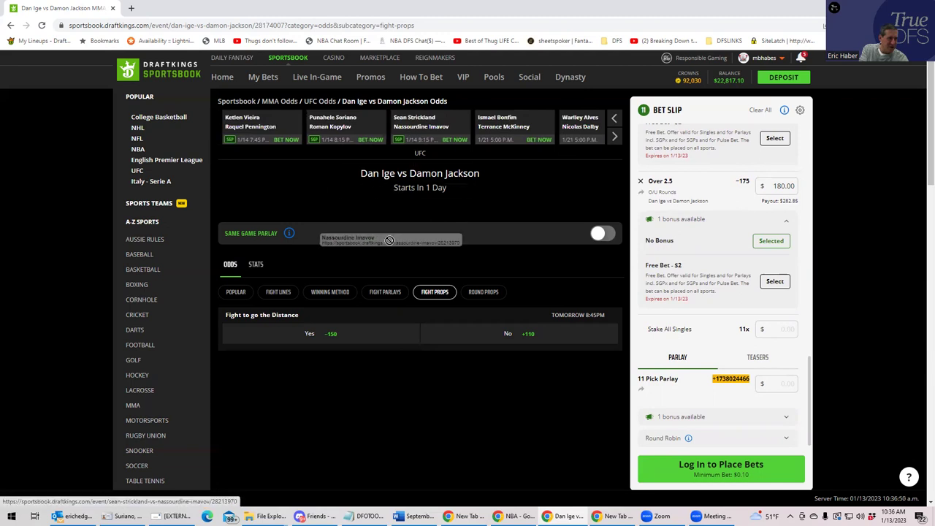
click(526, 339)
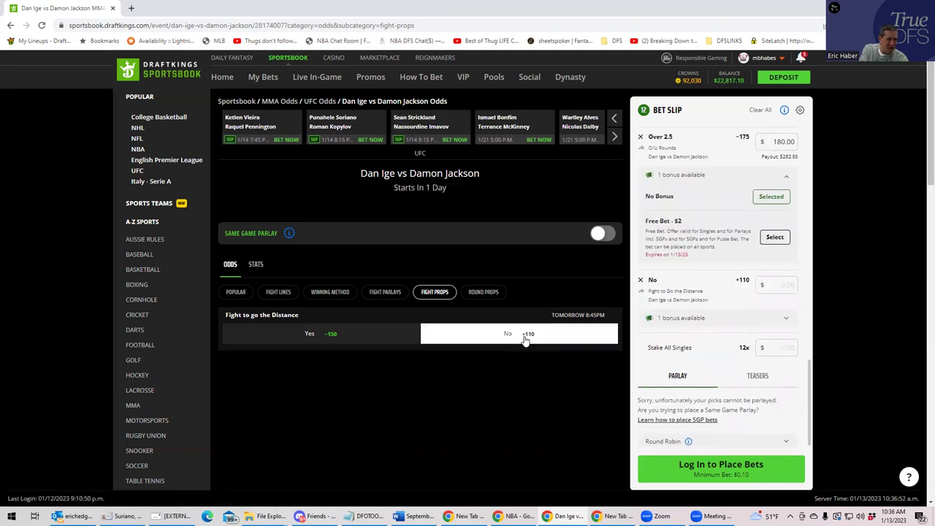
Step: Stake all singles at $180 each and remove the No pick on Fight to Go the Distance for Dan Ige vs Damon Jackson
click(781, 362)
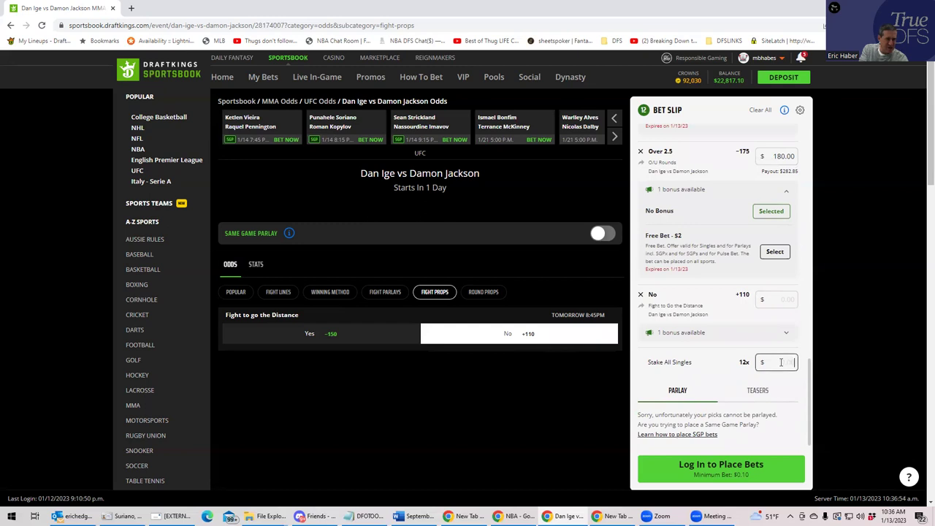
text(180)
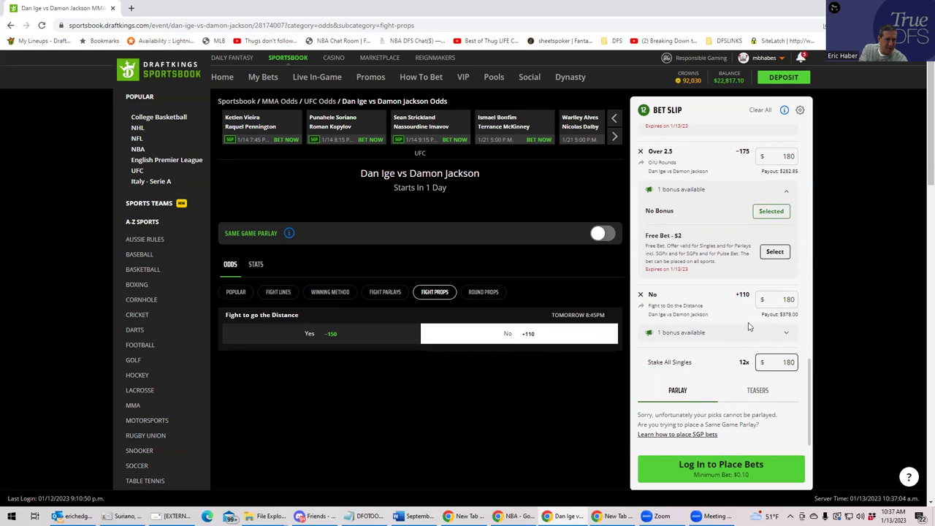
click(642, 295)
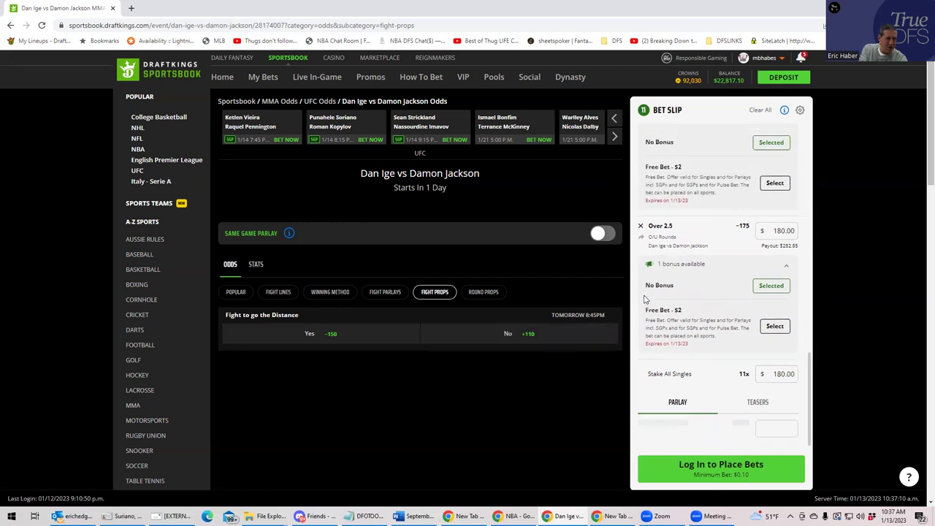